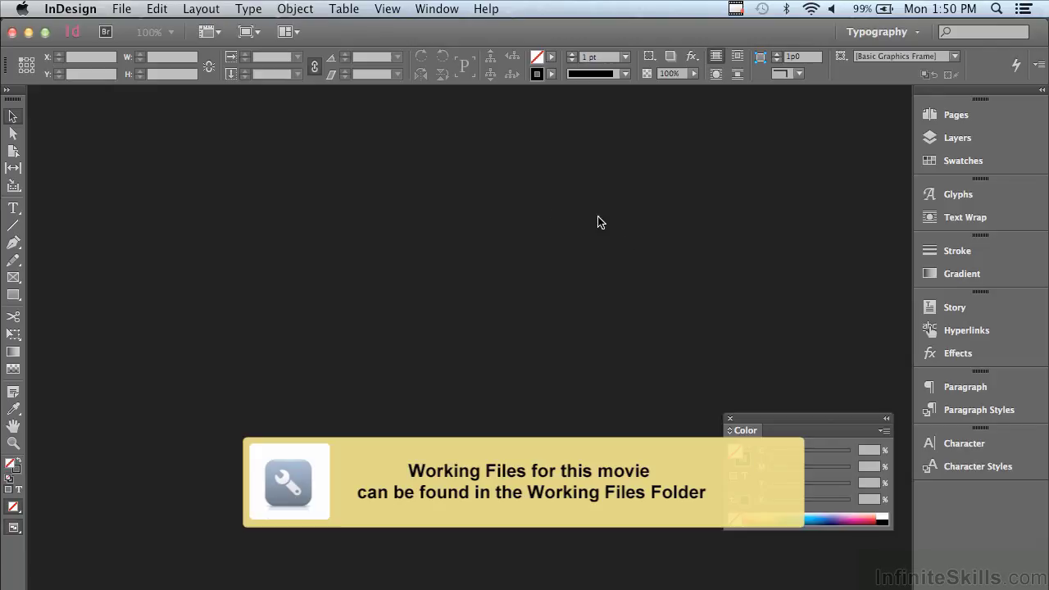
# - Open the Swatches.indd document from the Chapter 13 working files folder
pyautogui.click(120, 9)
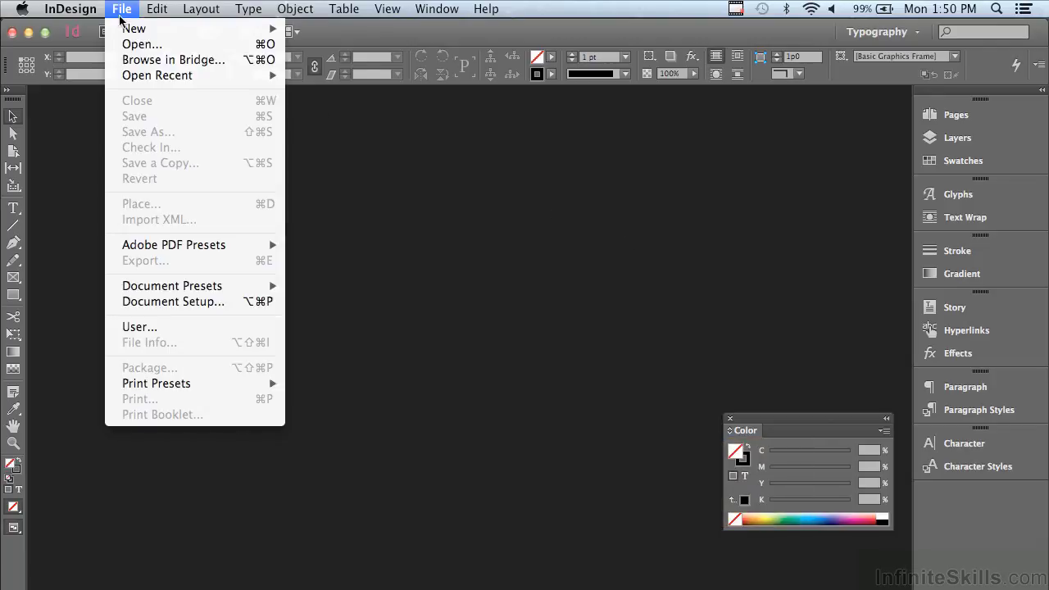
pyautogui.click(124, 44)
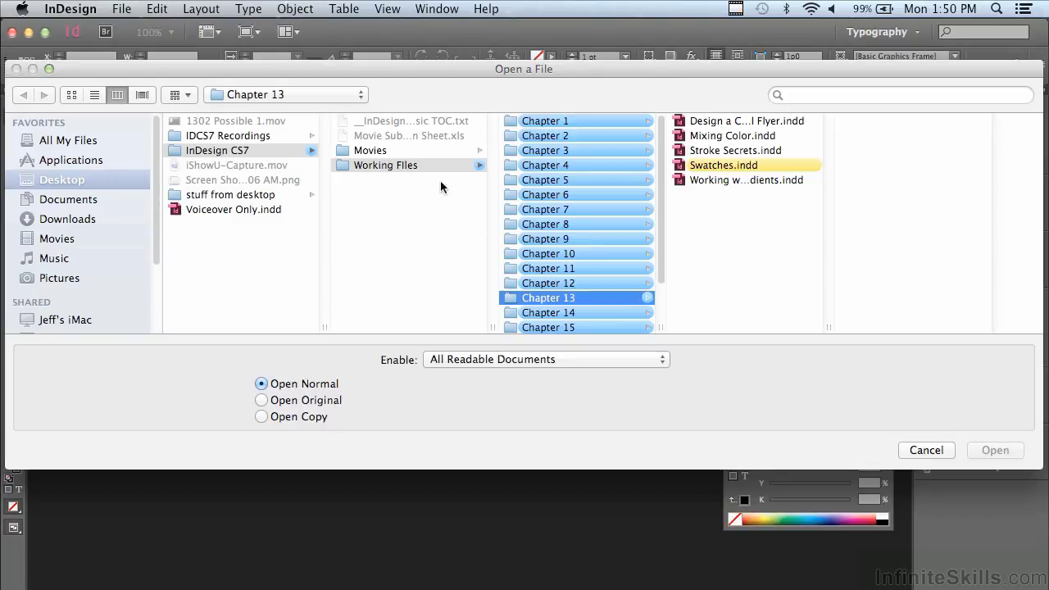
pyautogui.click(714, 167)
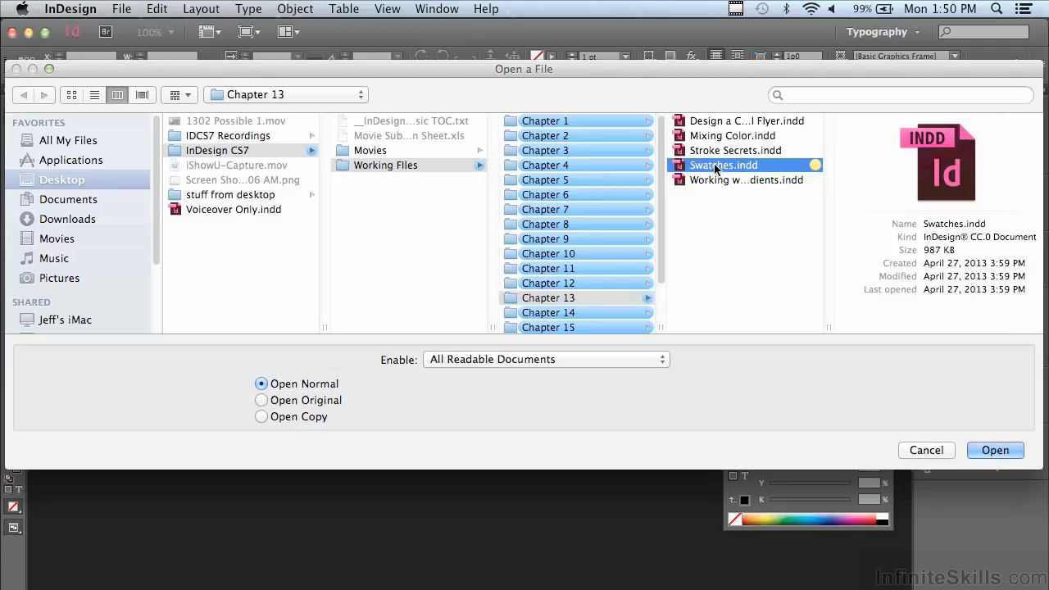
pyautogui.click(973, 450)
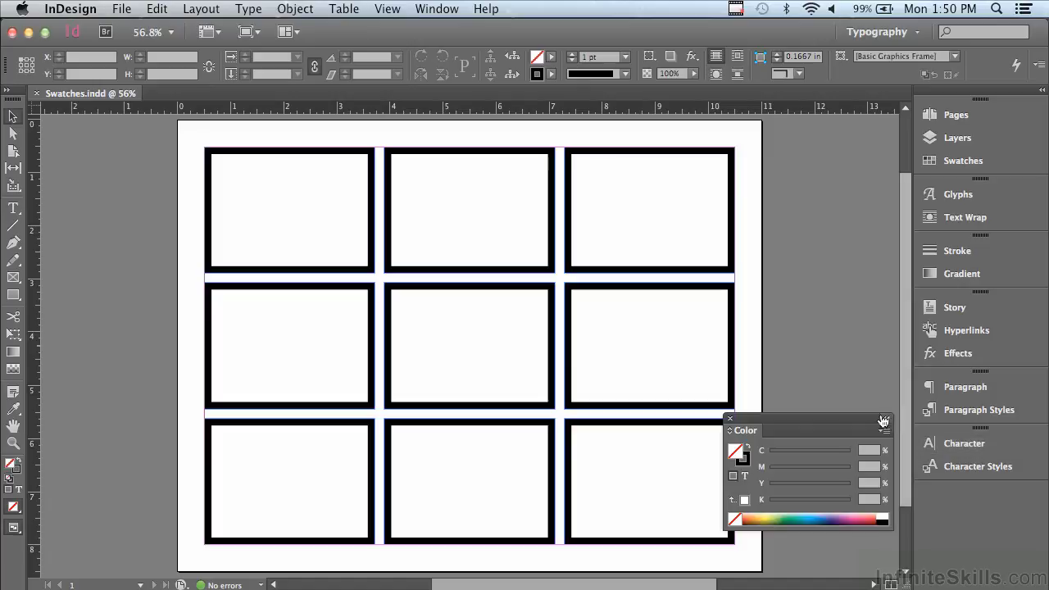
# - Fill the top-right frame with a CMYK colour mixed from 100% cyan and 50% magenta
pyautogui.click(674, 216)
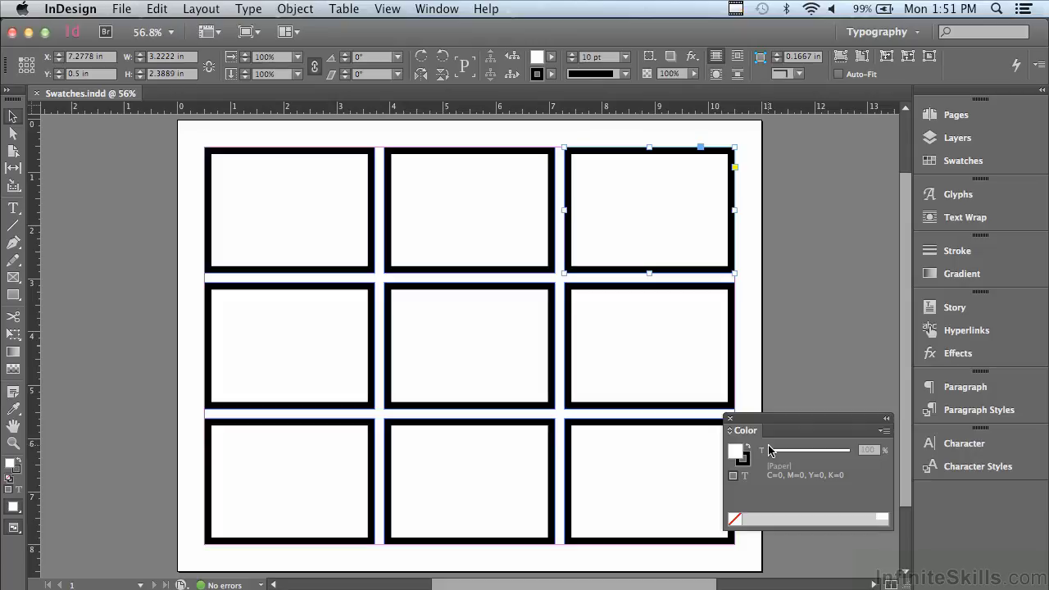
pyautogui.click(439, 15)
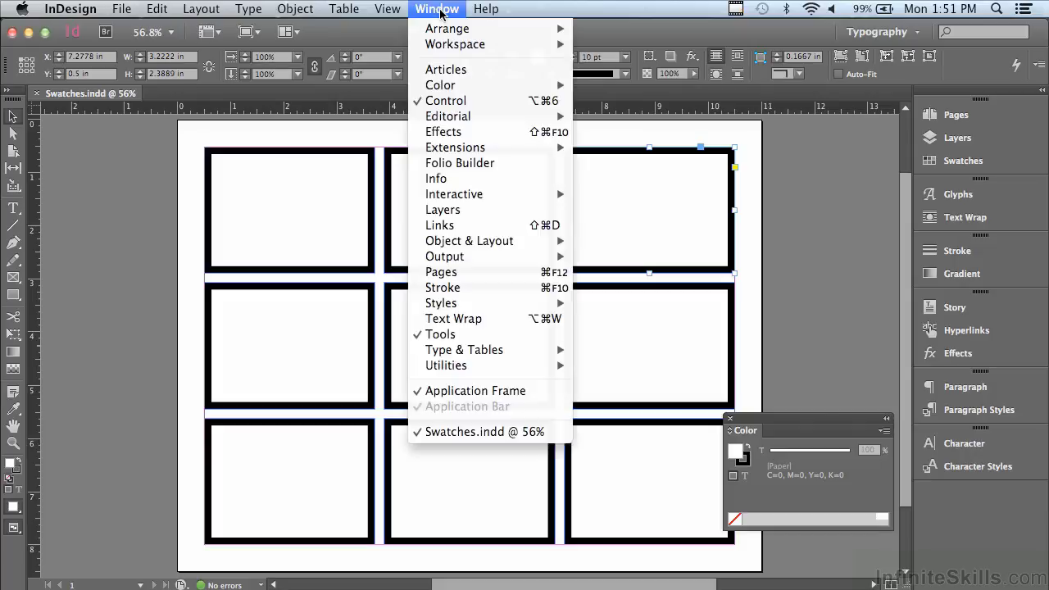
pyautogui.moveTo(443, 87)
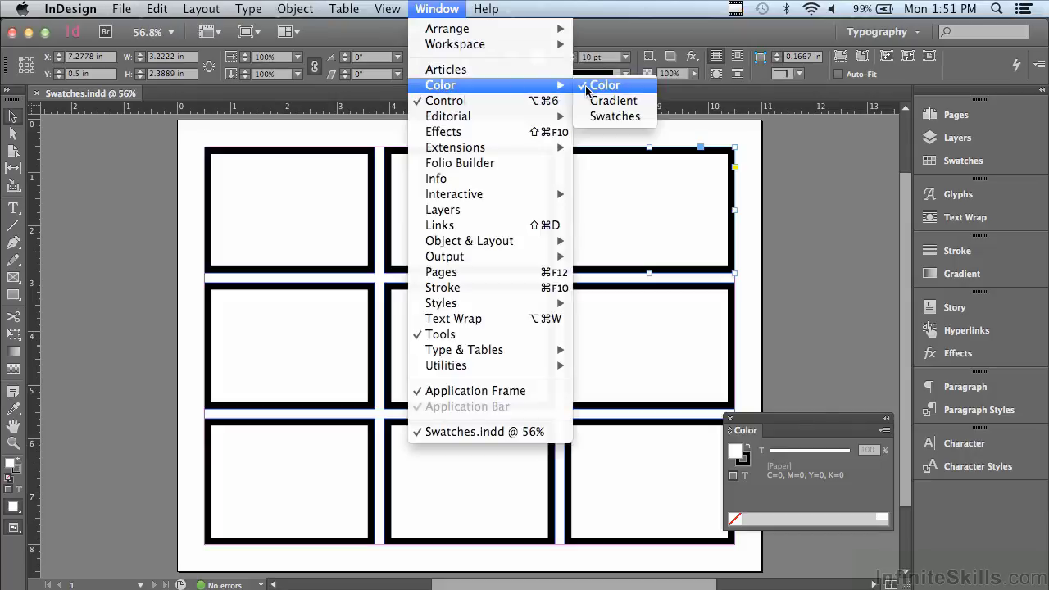
pyautogui.click(587, 84)
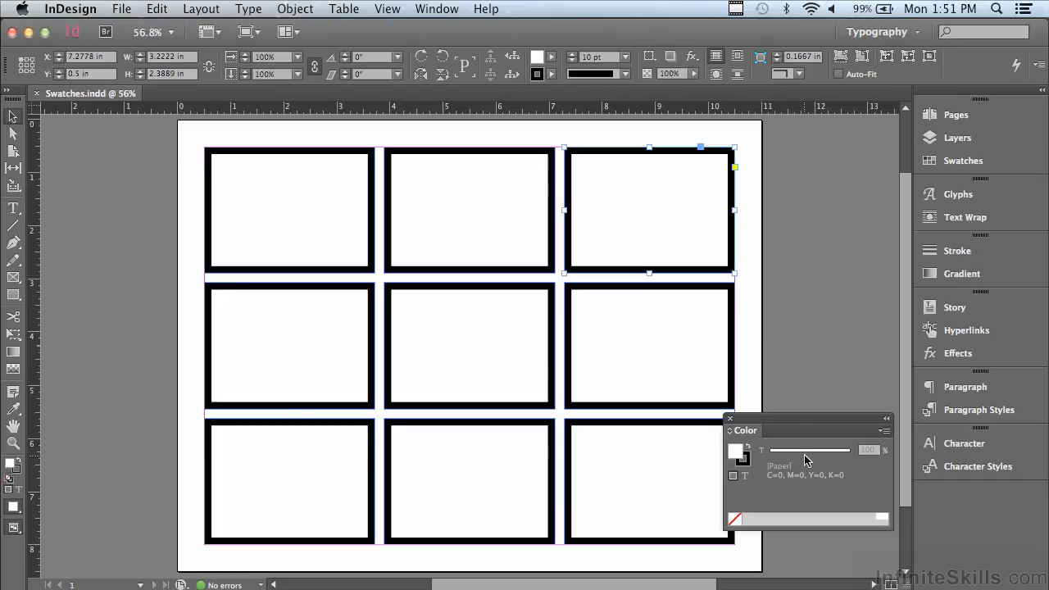
pyautogui.click(883, 431)
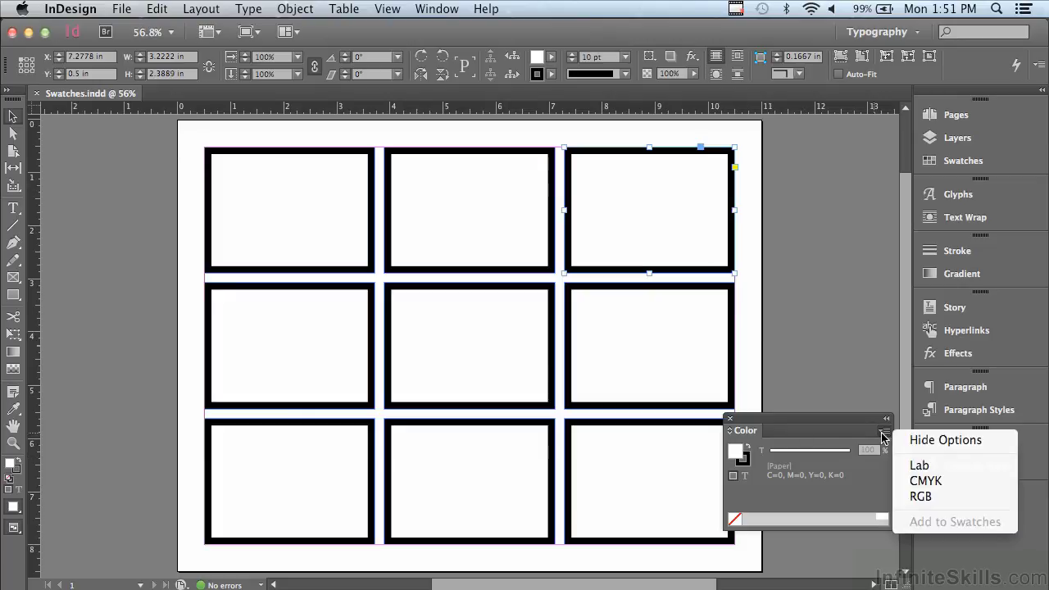
pyautogui.click(907, 483)
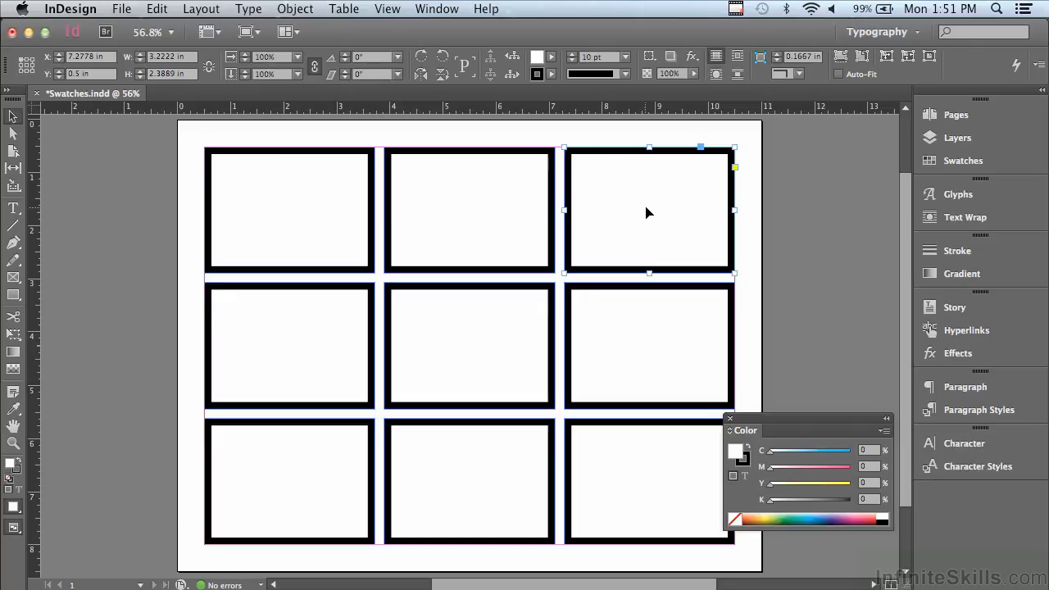
pyautogui.moveTo(770, 453); pyautogui.dragTo(852, 455)
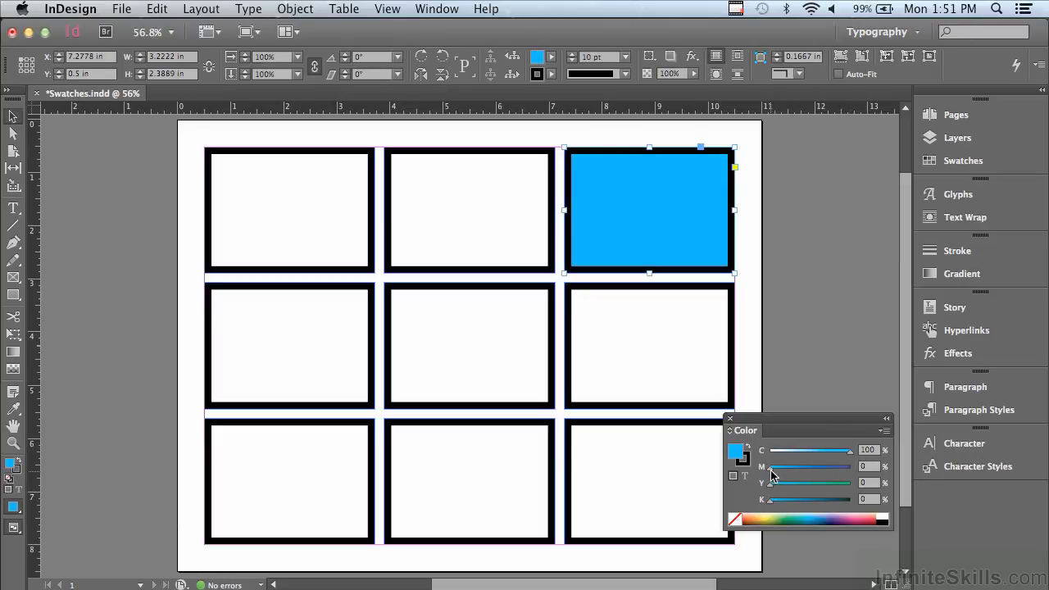
pyautogui.moveTo(770, 471); pyautogui.dragTo(809, 470)
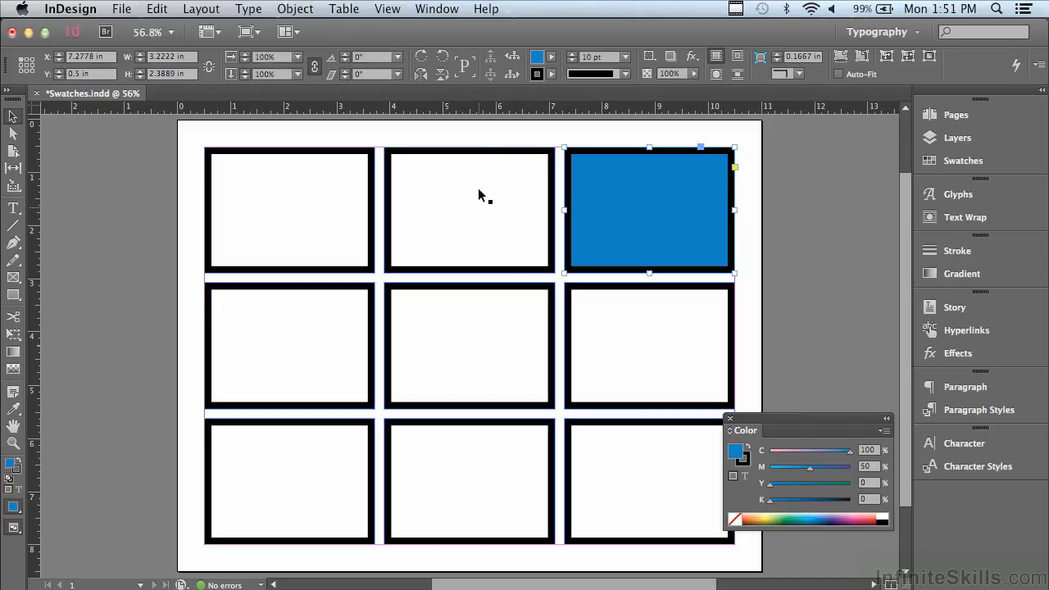
pyautogui.click(469, 152)
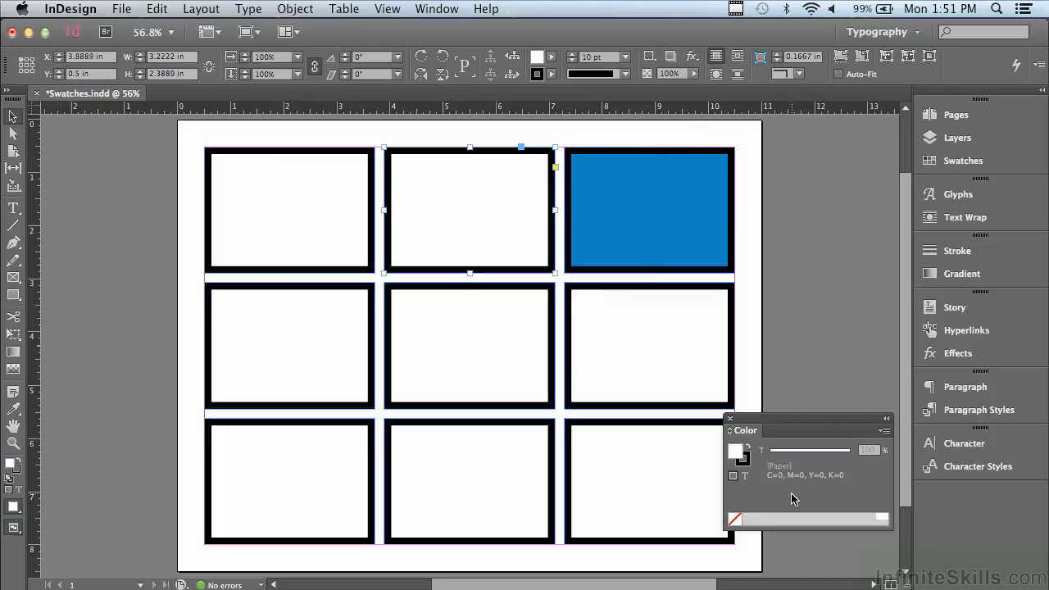
pyautogui.click(637, 272)
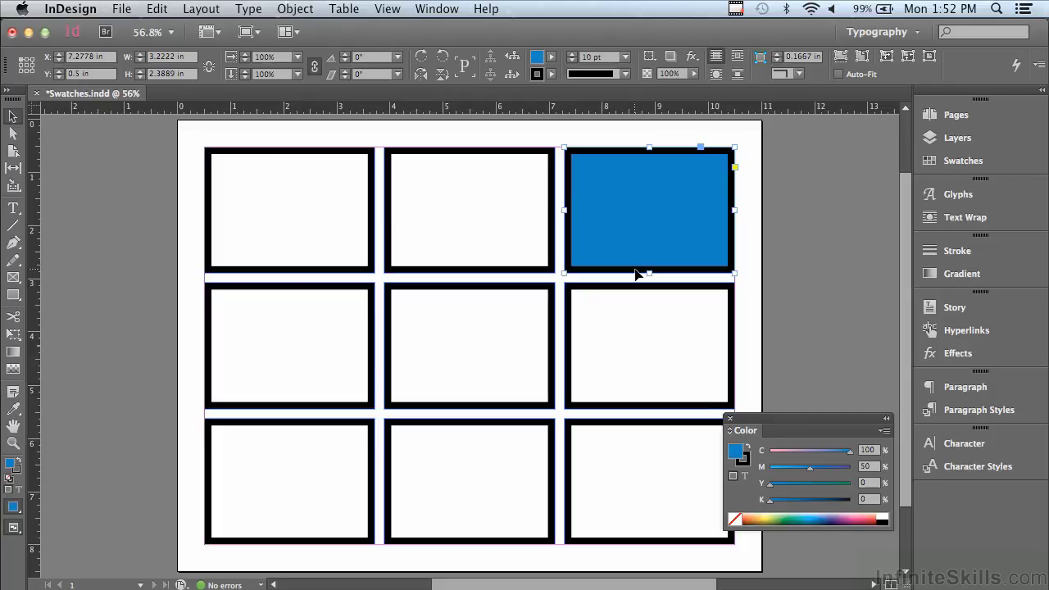
pyautogui.click(884, 431)
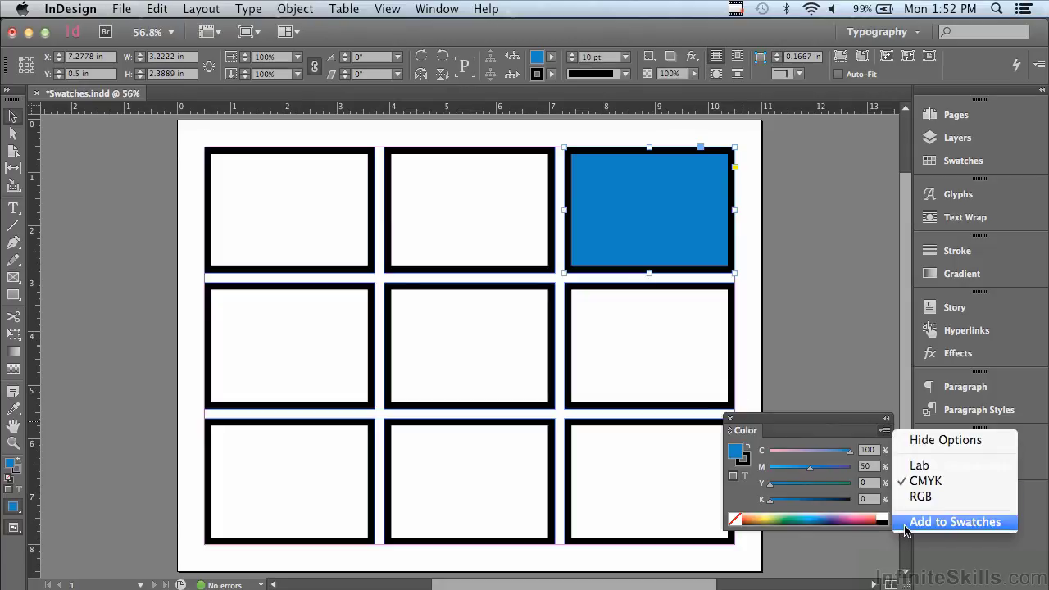
pyautogui.click(793, 512)
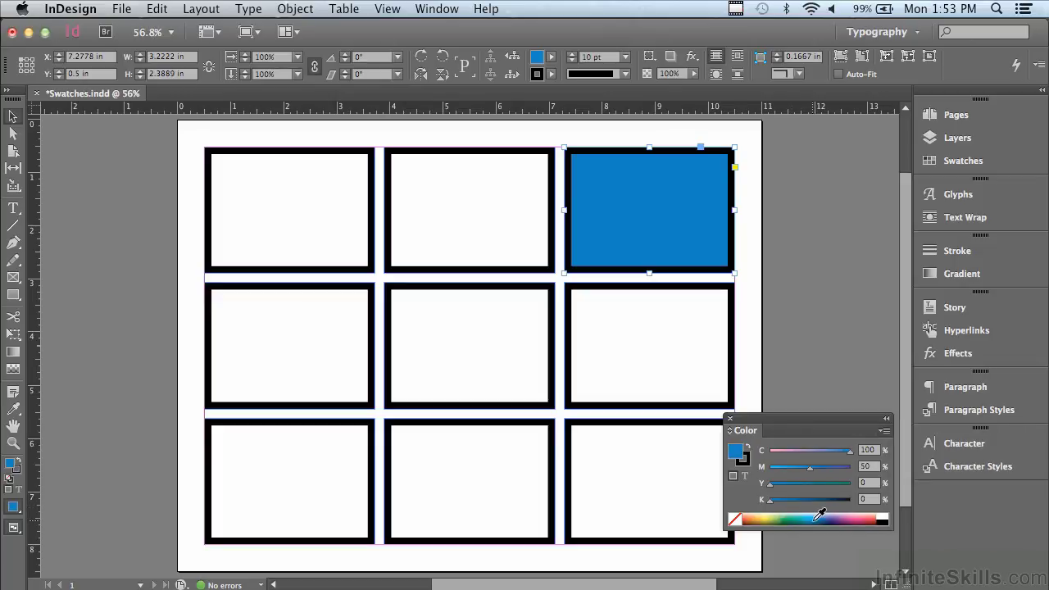
pyautogui.rightClick(819, 514)
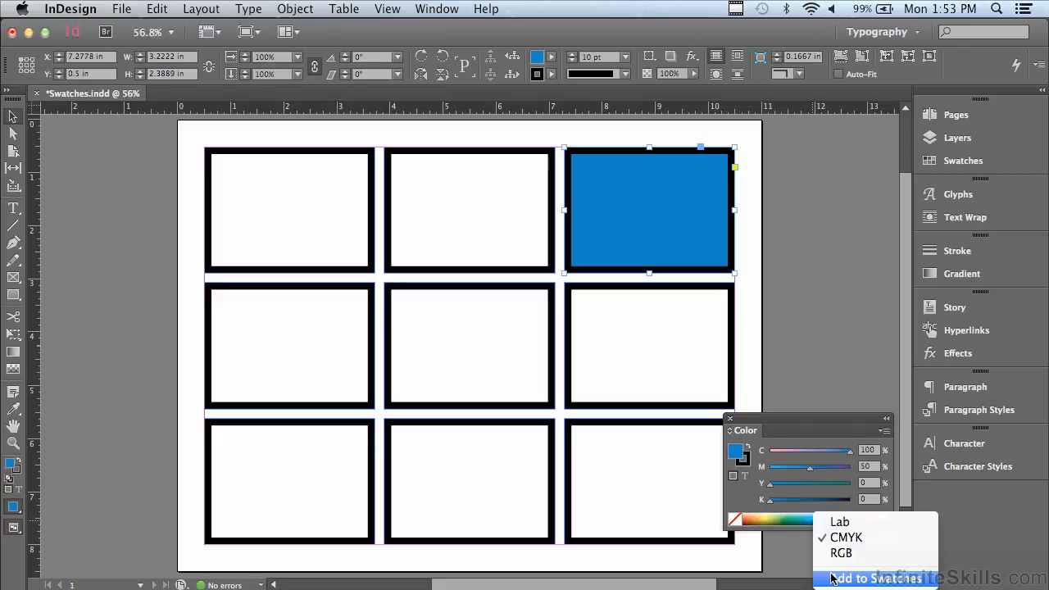
pyautogui.click(833, 381)
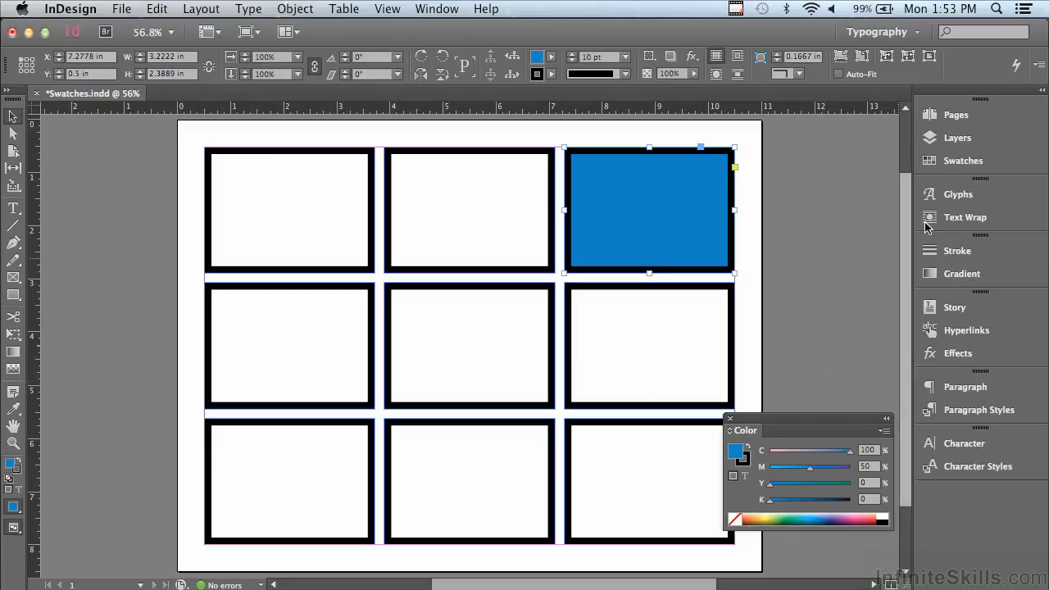
# - Show the swatch list and view the new colour swatch settings for the blue fill without adding it
pyautogui.click(965, 161)
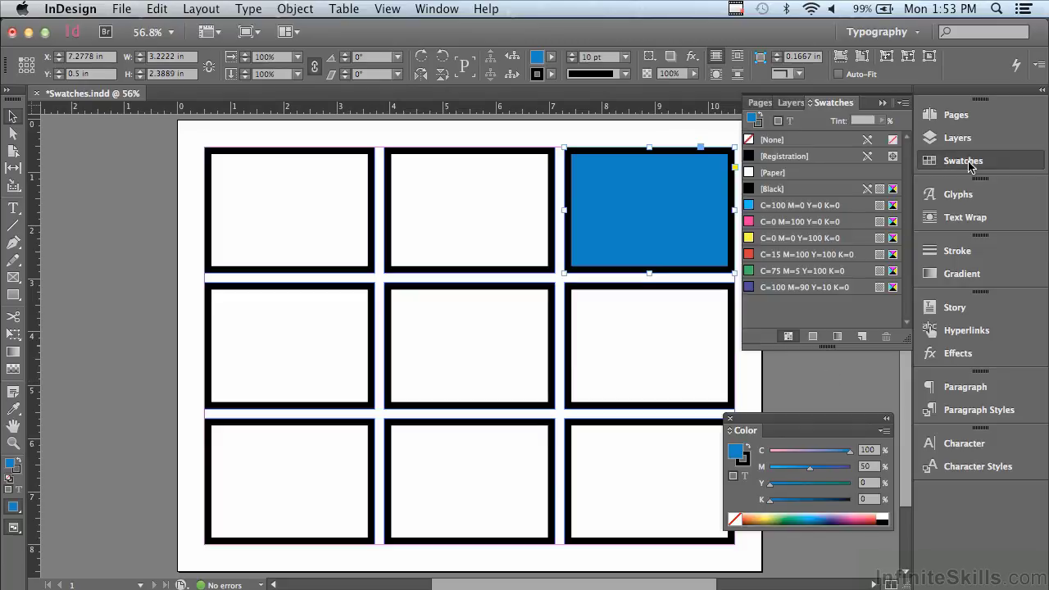
pyautogui.click(904, 104)
pyautogui.click(862, 117)
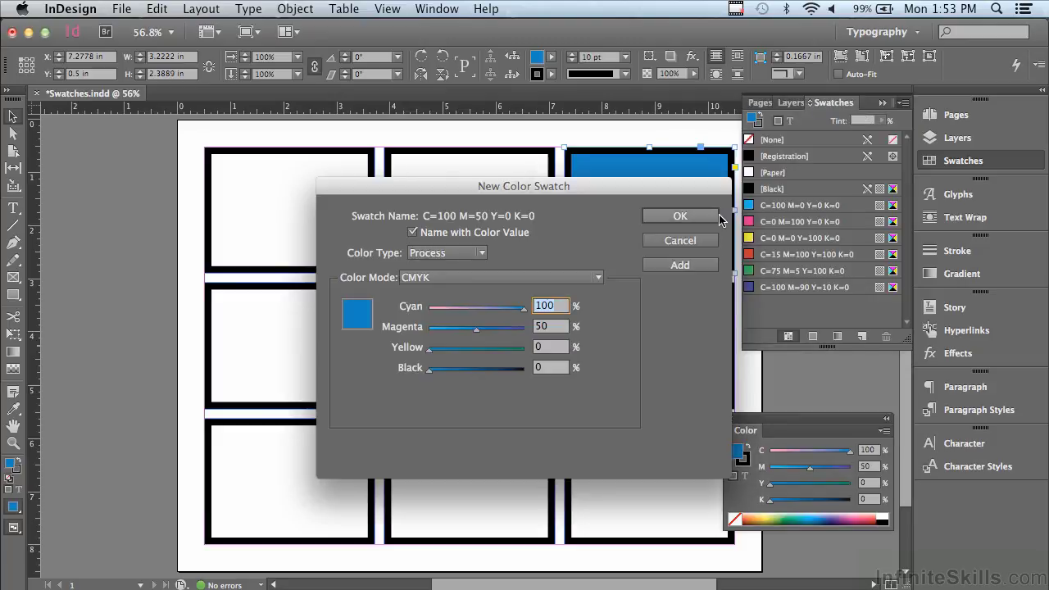
pyautogui.click(692, 240)
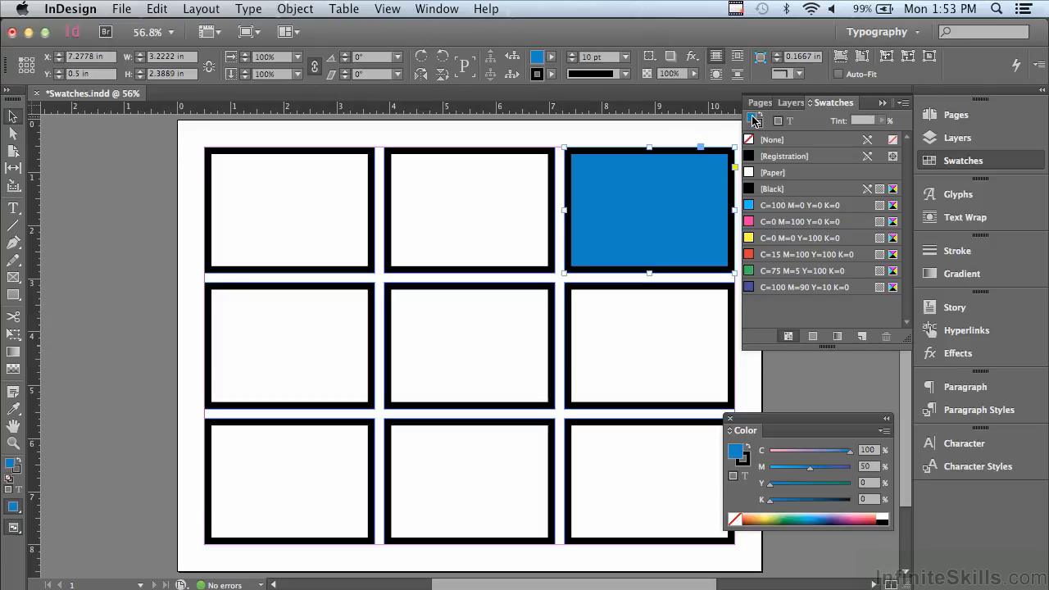
# - Try adding the frame's blue fill to the swatches from the Swatches panel, and undo it
pyautogui.moveTo(754, 122); pyautogui.dragTo(779, 292)
pyautogui.moveTo(778, 290); pyautogui.dragTo(778, 293)
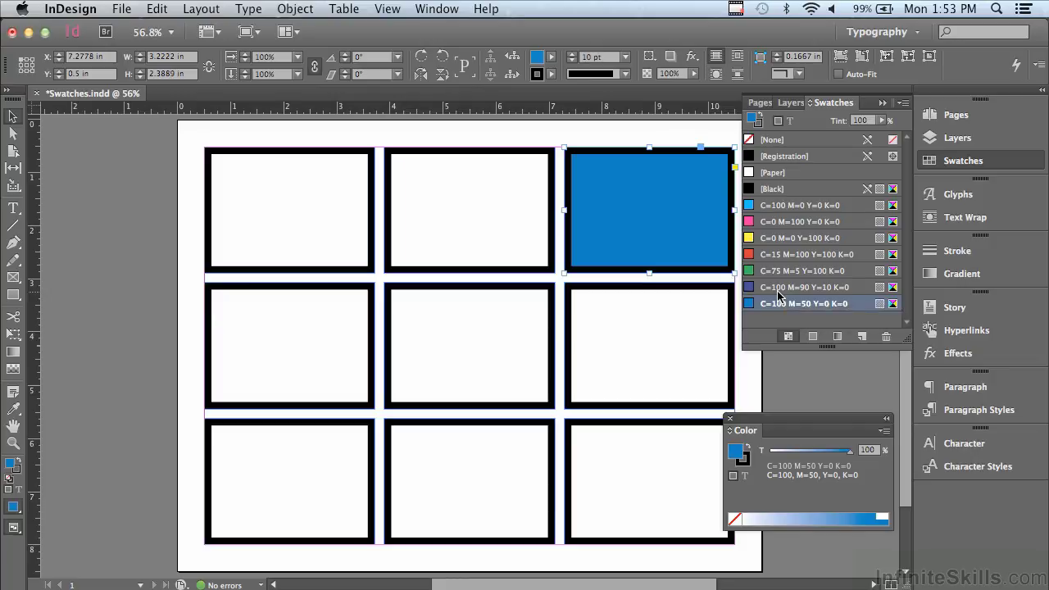
pyautogui.press('super+z')
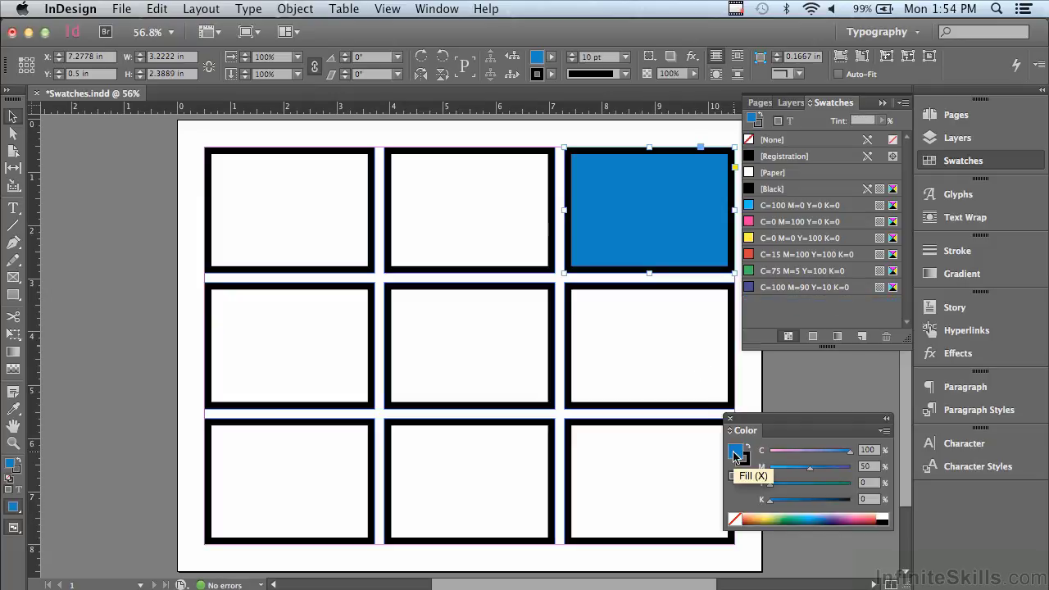
# - Add the blue fill mixed in the Color panel to the swatches, and add any unnamed document colours
pyautogui.moveTo(734, 455); pyautogui.dragTo(774, 301)
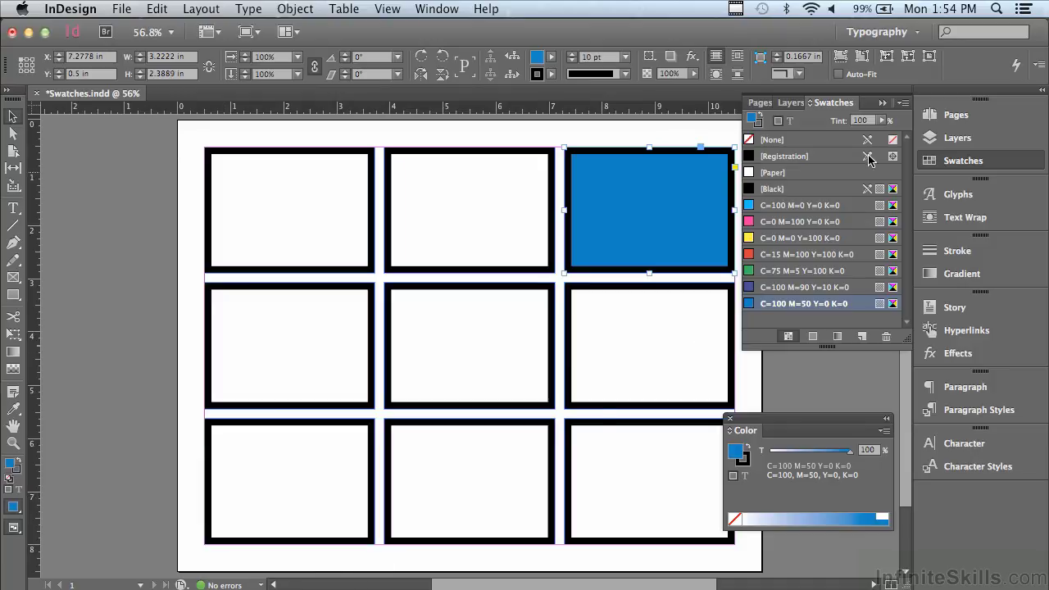
pyautogui.click(902, 104)
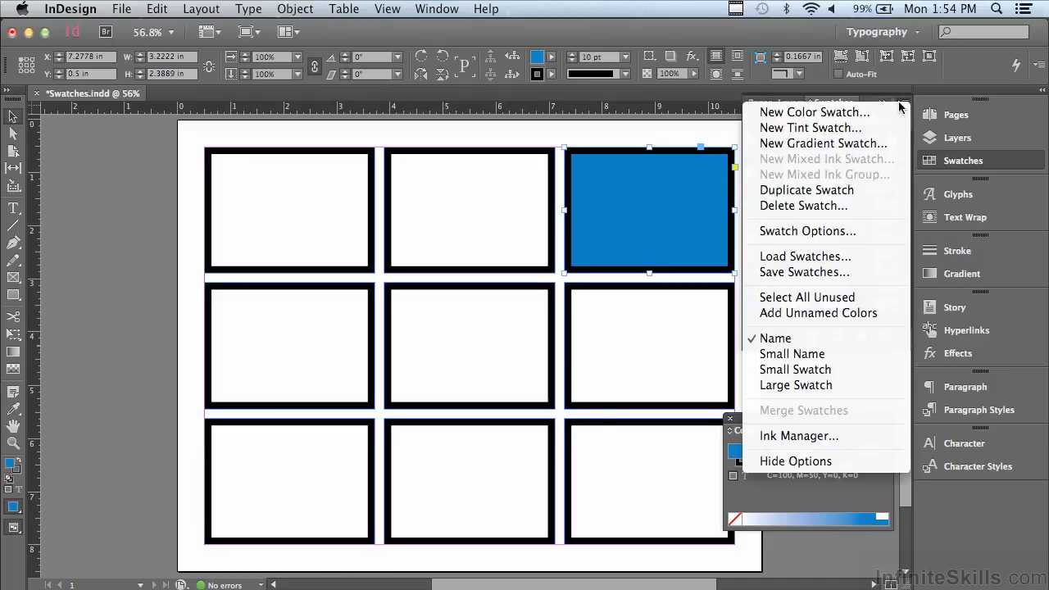
pyautogui.click(854, 313)
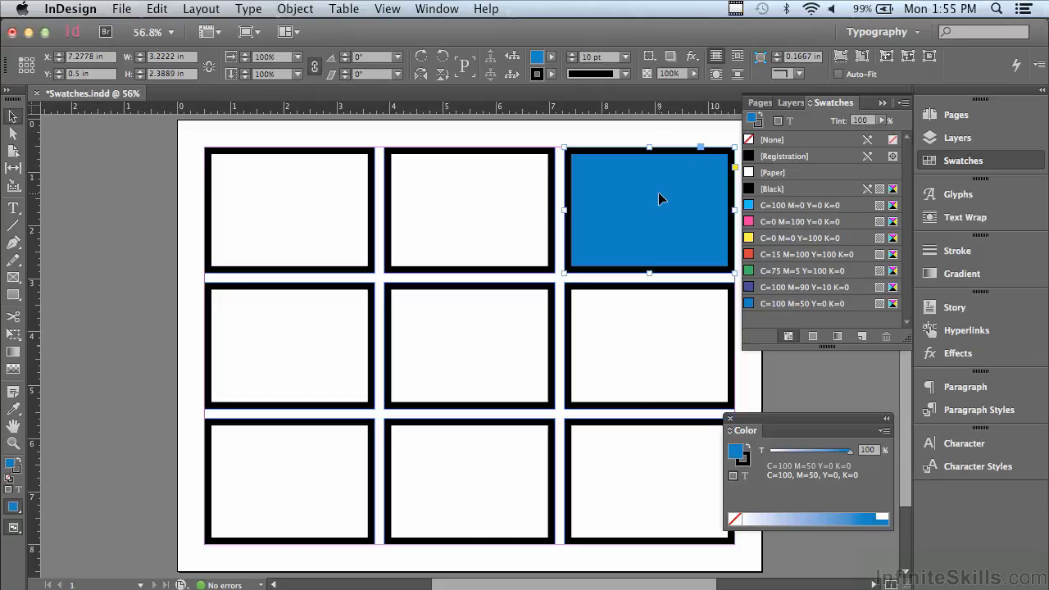
# - Reduce the blue frame's fill tint to 50% and add it as a new tint swatch
pyautogui.click(882, 121)
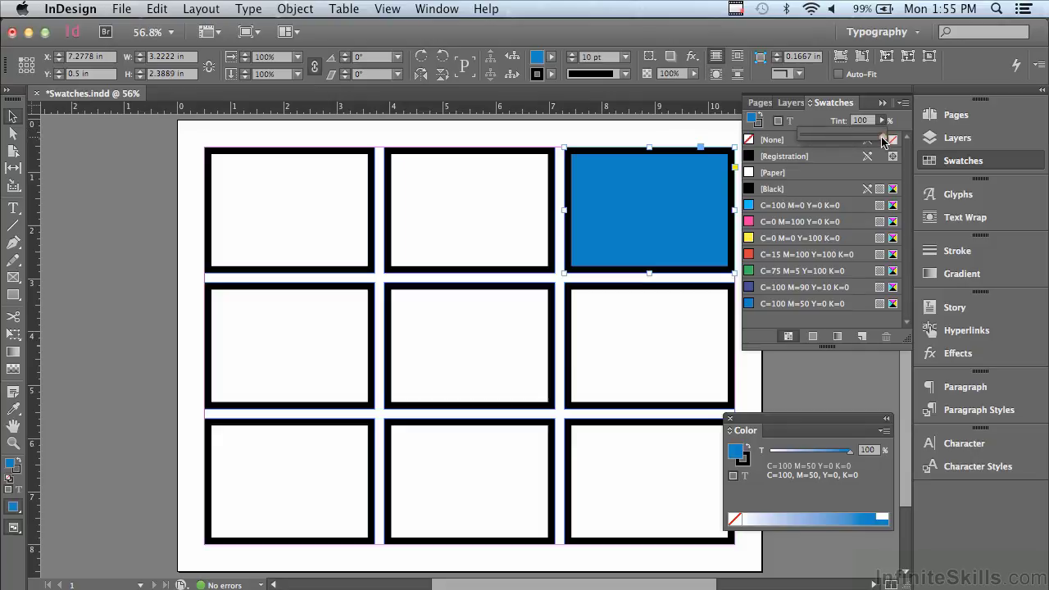
pyautogui.moveTo(882, 140); pyautogui.dragTo(843, 143)
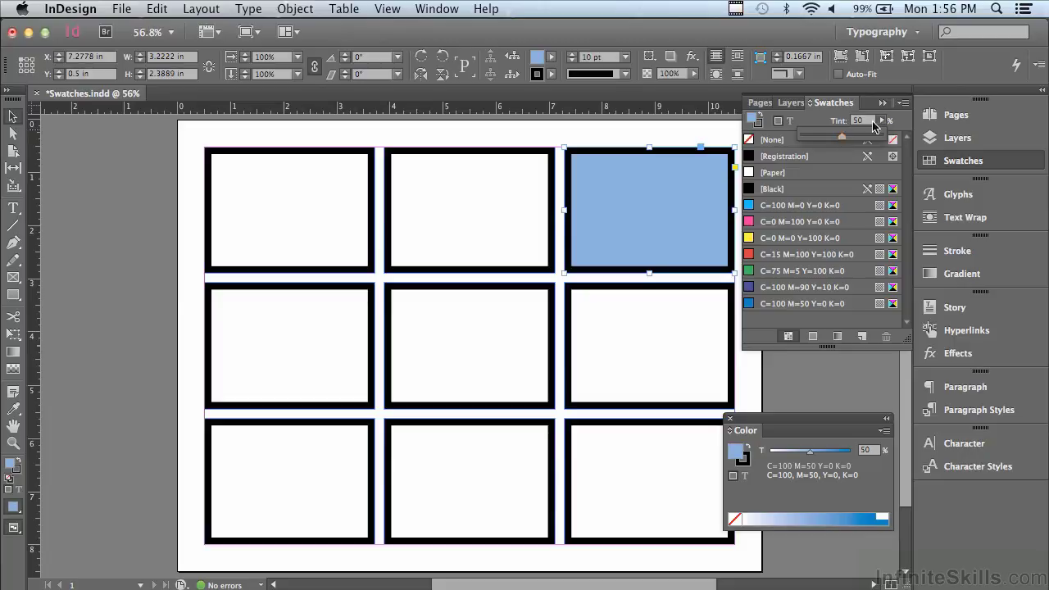
pyautogui.click(901, 103)
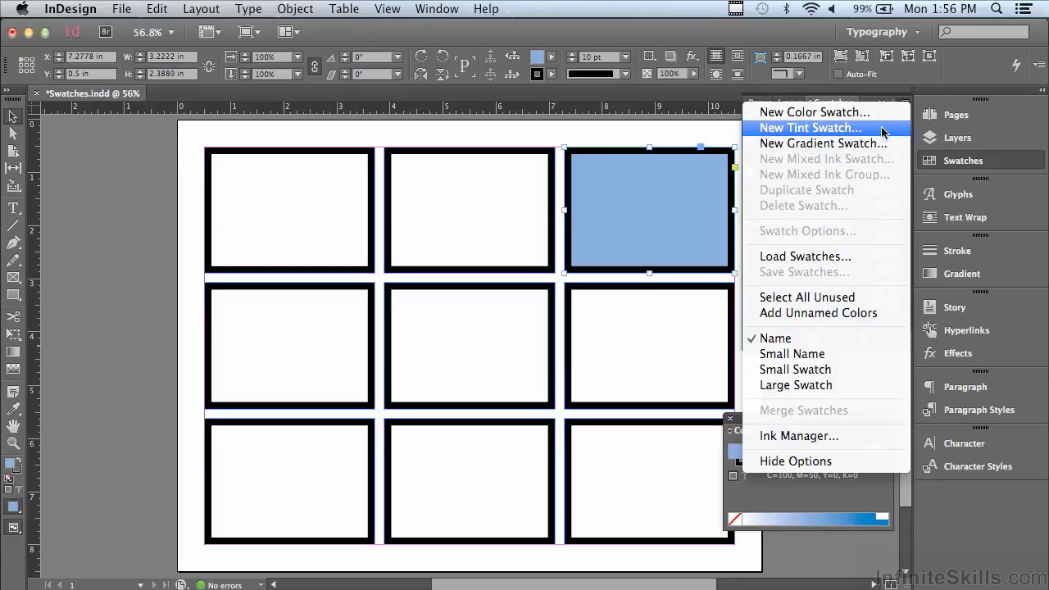
pyautogui.click(883, 131)
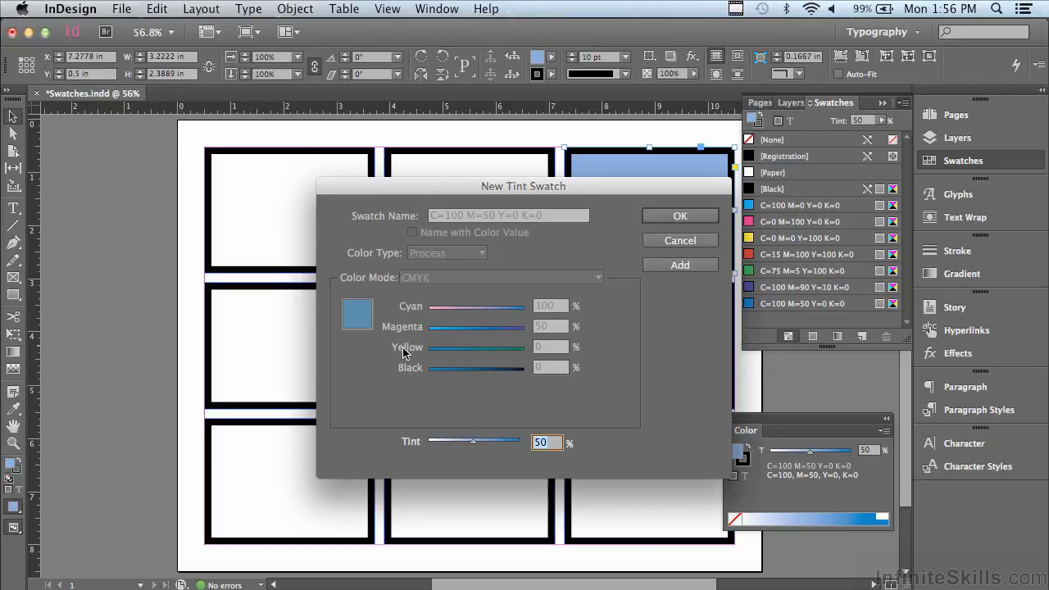
pyautogui.click(680, 264)
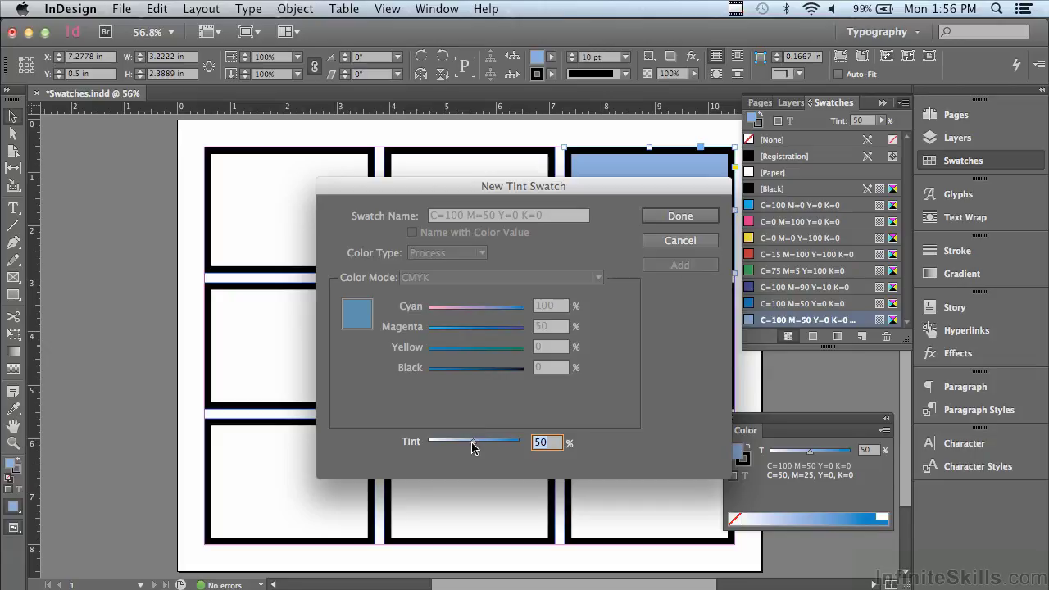
# - Add two more tint swatches of the same blue, at 40% and 30%
pyautogui.moveTo(472, 446); pyautogui.dragTo(464, 447)
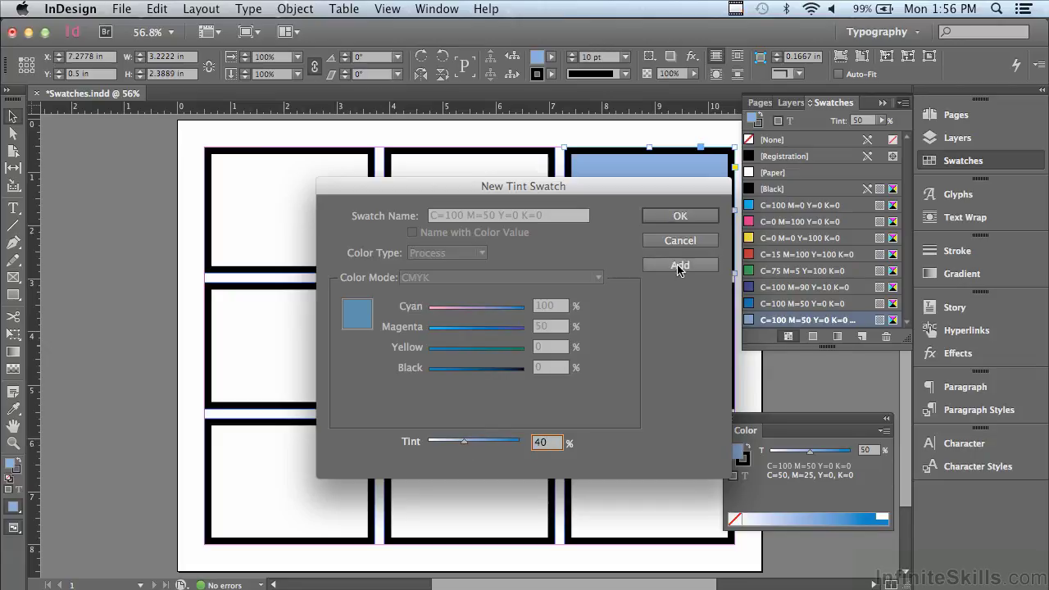
pyautogui.click(677, 266)
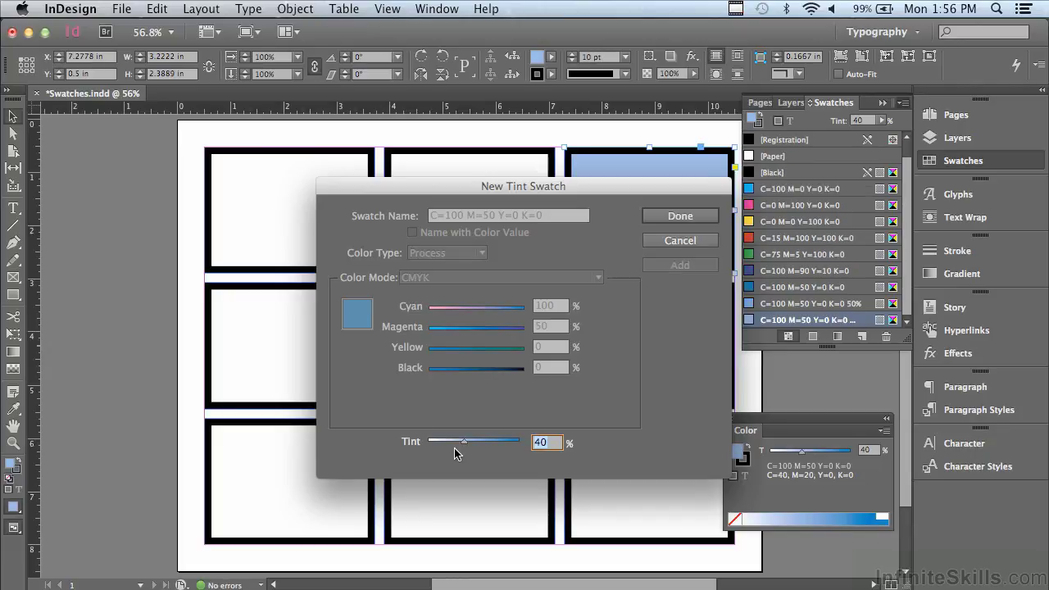
pyautogui.moveTo(464, 447); pyautogui.dragTo(456, 445)
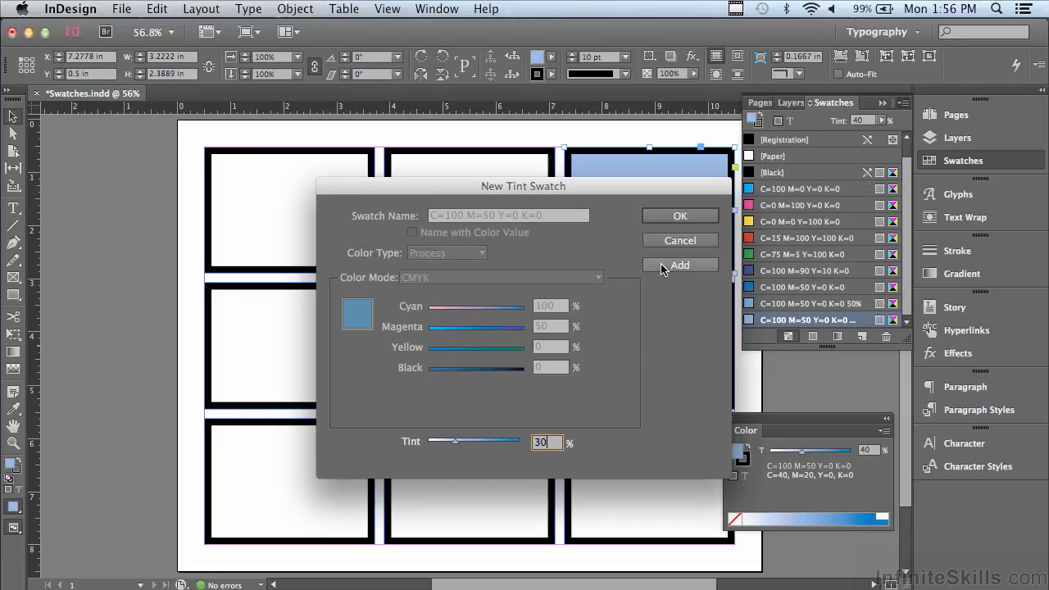
pyautogui.click(660, 263)
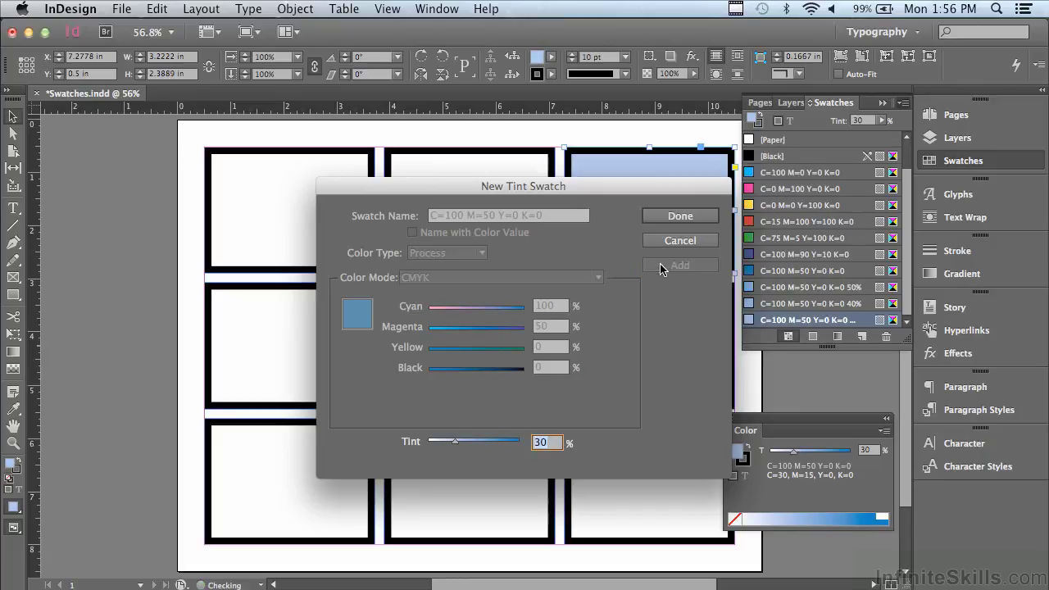
# - Finish adding tint swatches and start a new gradient swatch with the Linear type
pyautogui.click(660, 216)
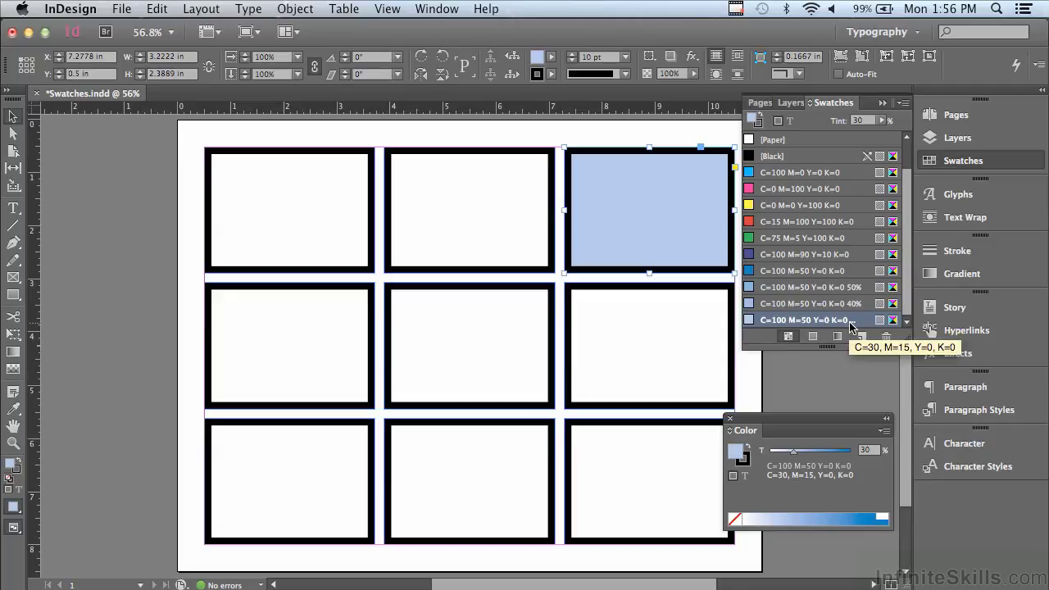
pyautogui.click(902, 104)
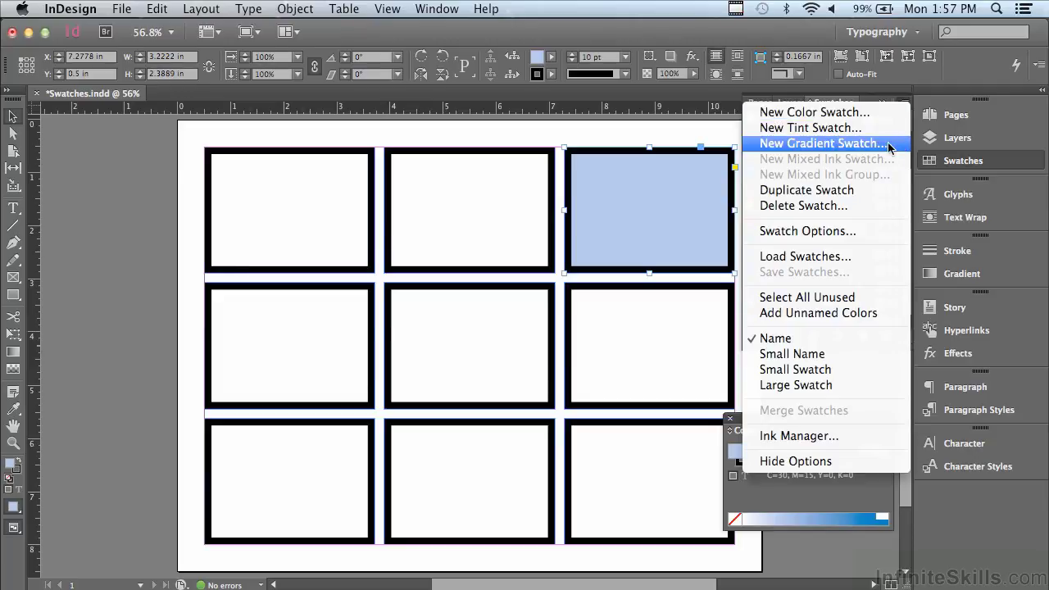
pyautogui.click(822, 144)
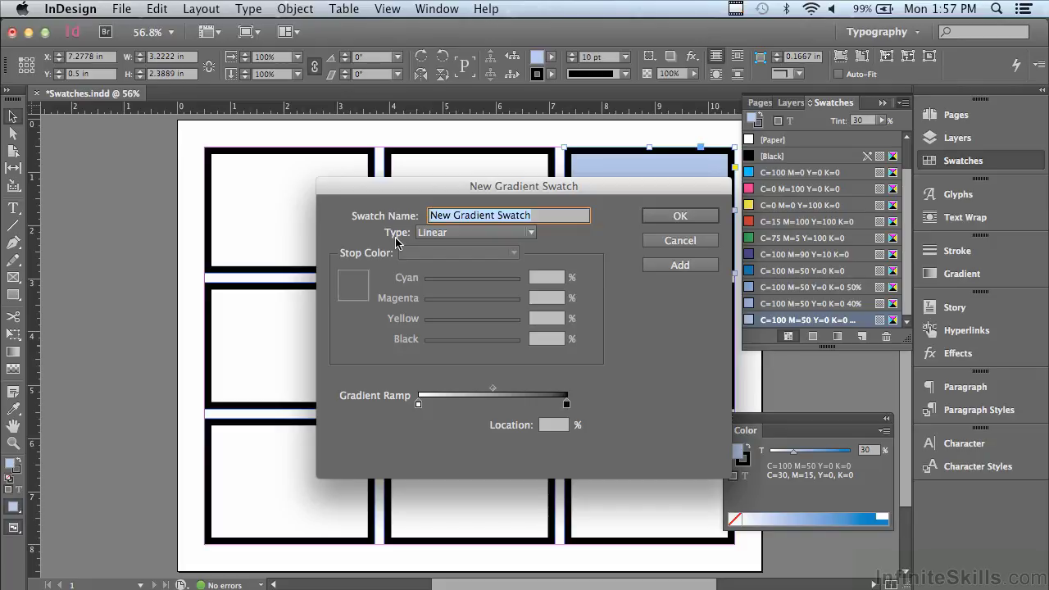
pyautogui.click(456, 234)
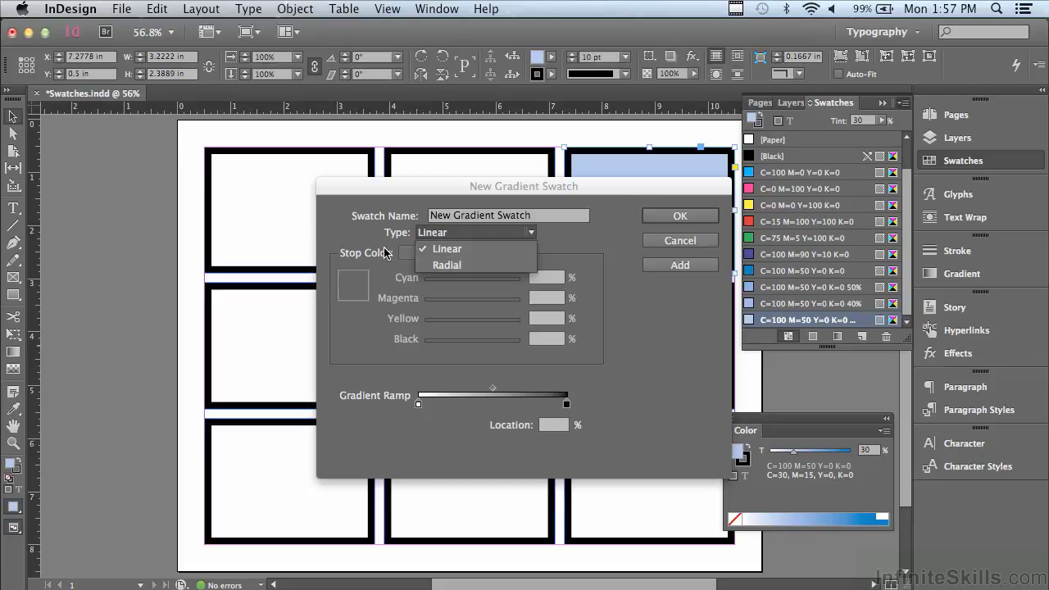
pyautogui.click(427, 237)
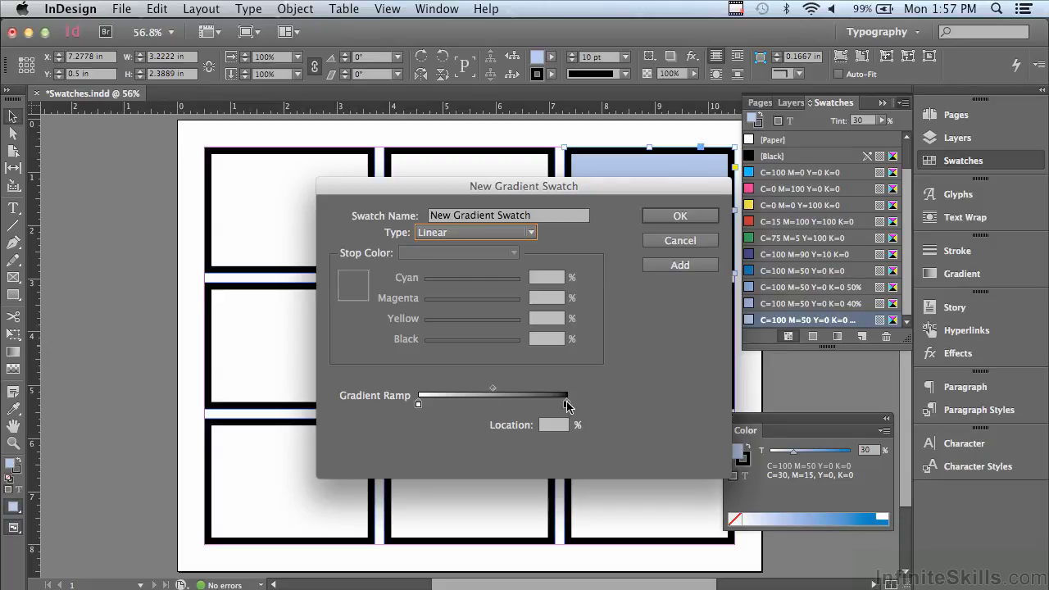
# - Set the gradient's start stop to the C=100 M=0 Y=0 K=0 swatch and its end stop to C=0 M=0 Y=100 K=0
pyautogui.click(418, 404)
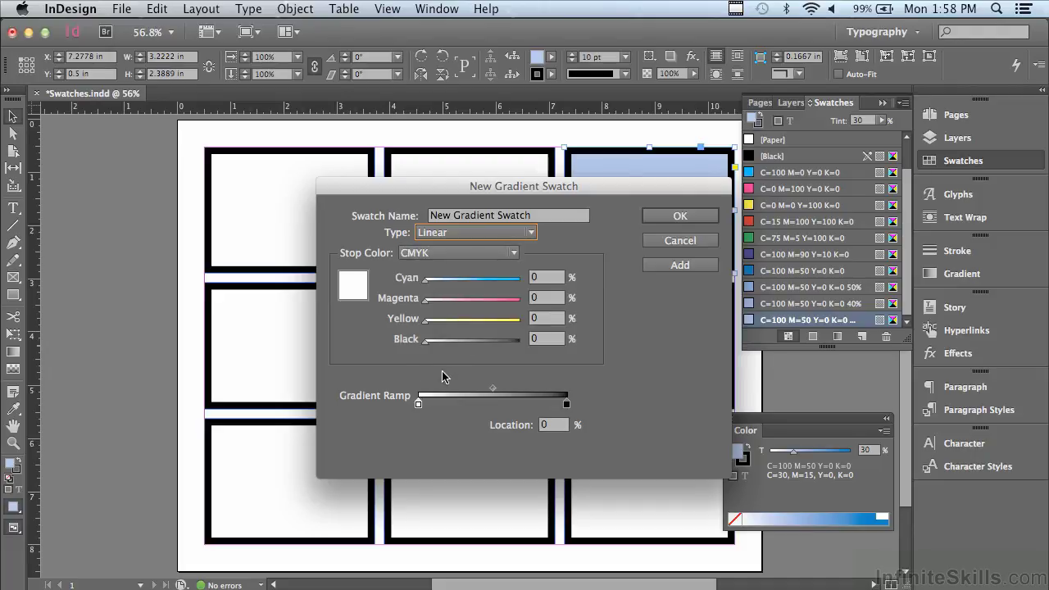
pyautogui.click(420, 255)
pyautogui.click(426, 318)
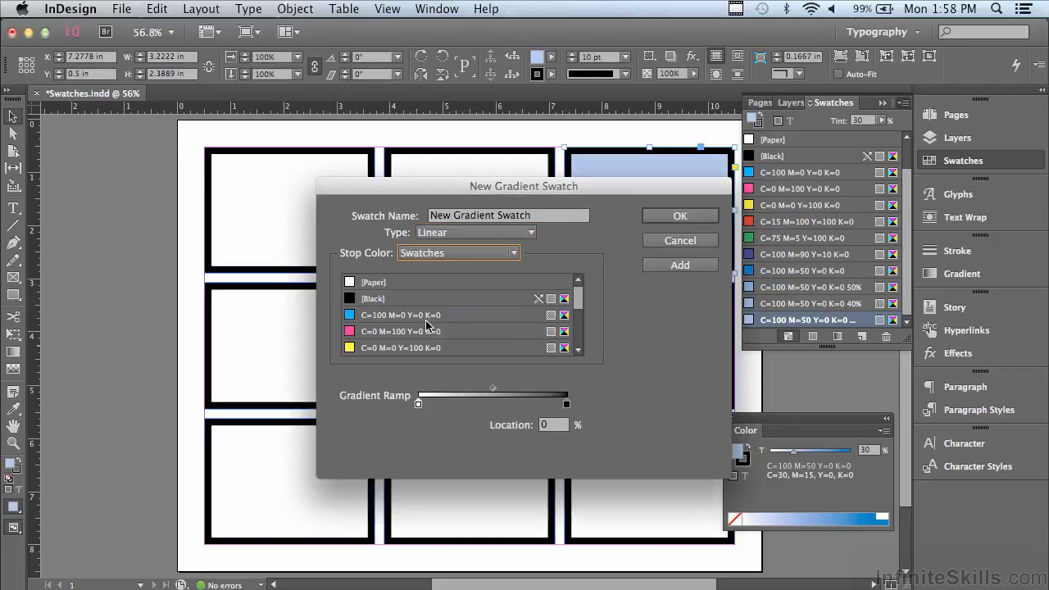
pyautogui.click(350, 318)
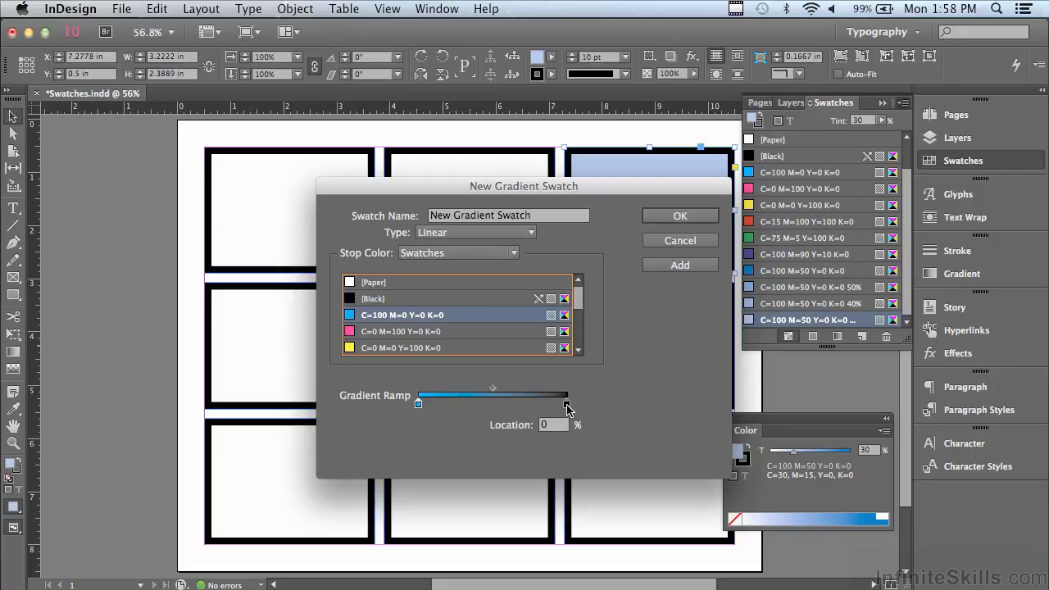
pyautogui.click(567, 406)
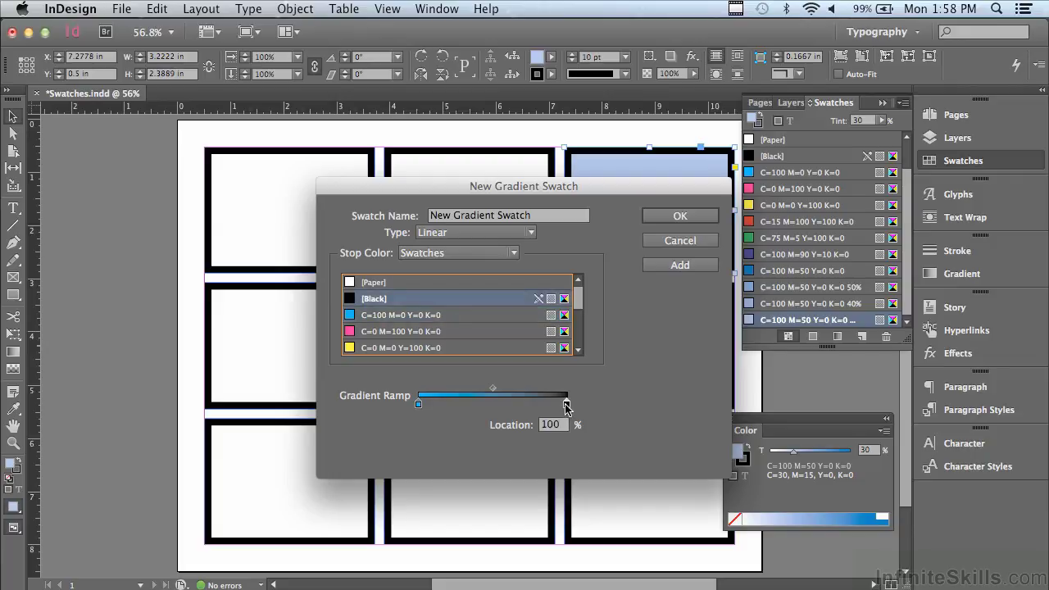
pyautogui.click(411, 350)
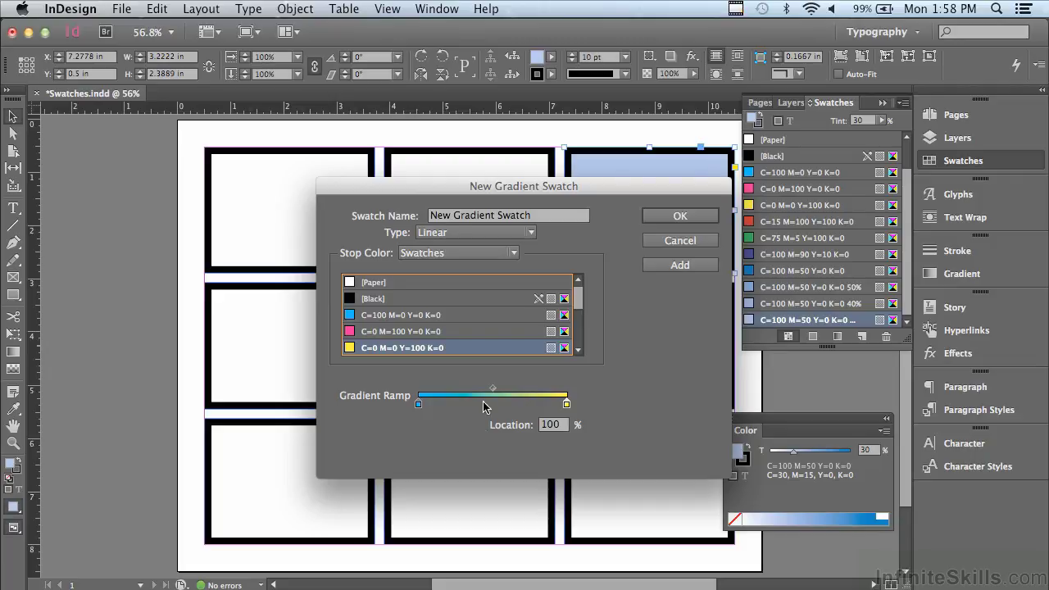
# - Add a middle stop at about 44% on the gradient ramp and colour it with the C=100 M=90 Y=10 K=0 swatch
pyautogui.click(482, 403)
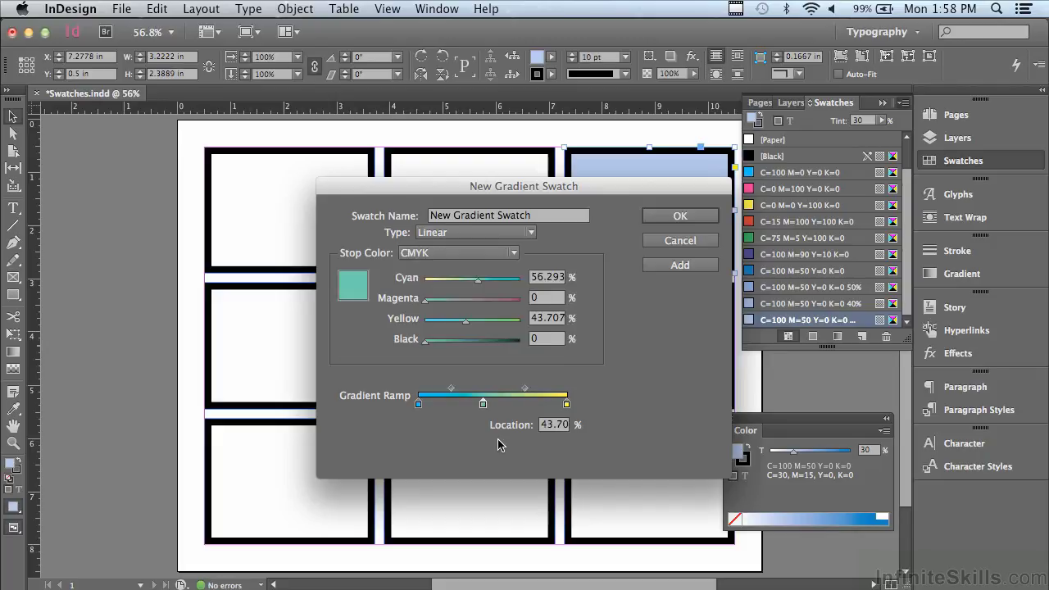
pyautogui.click(441, 253)
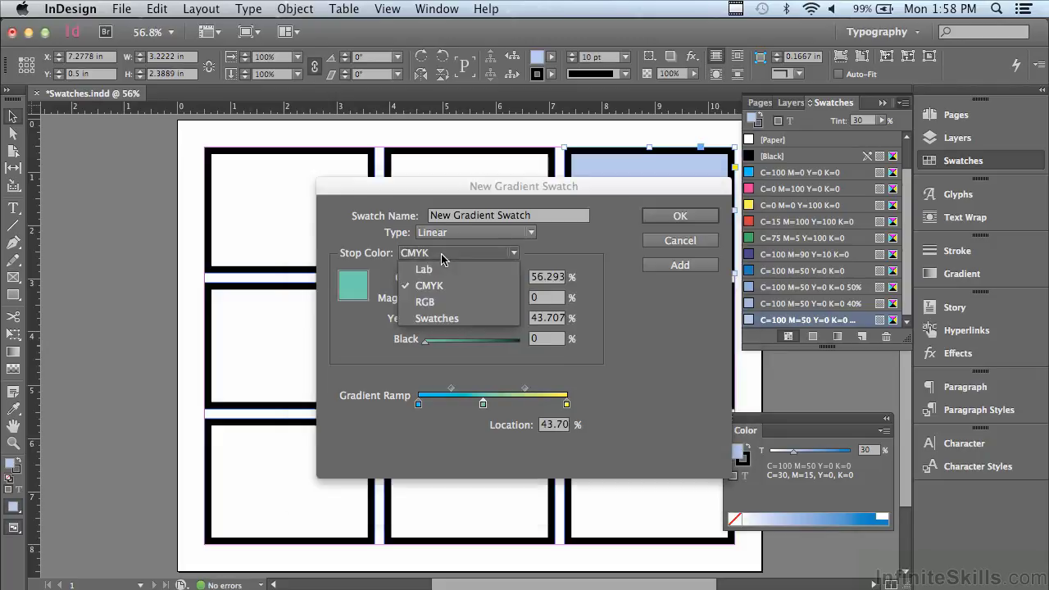
pyautogui.click(436, 319)
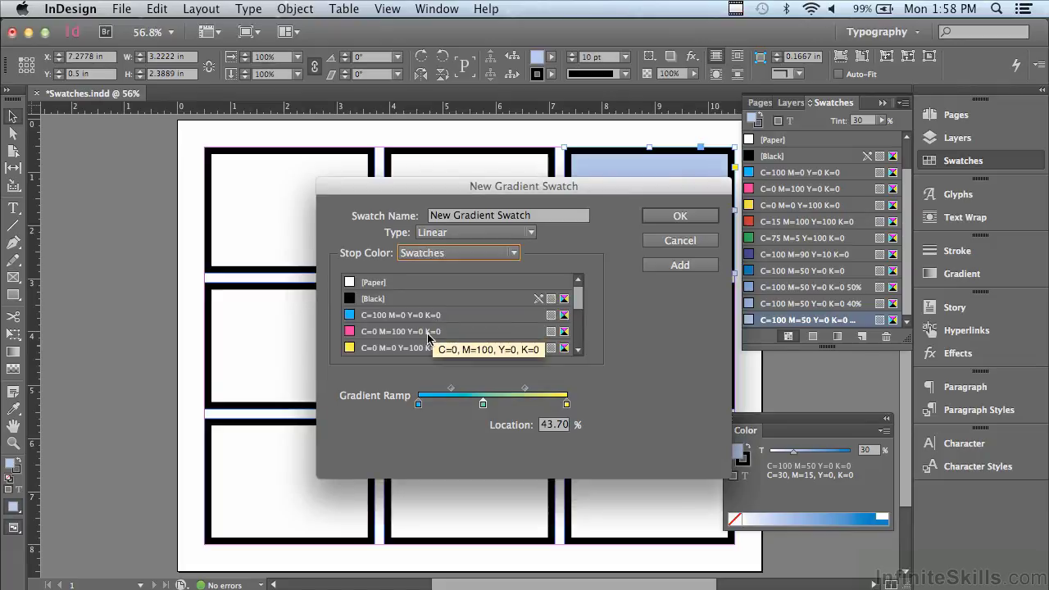
pyautogui.moveTo(578, 301); pyautogui.dragTo(584, 358)
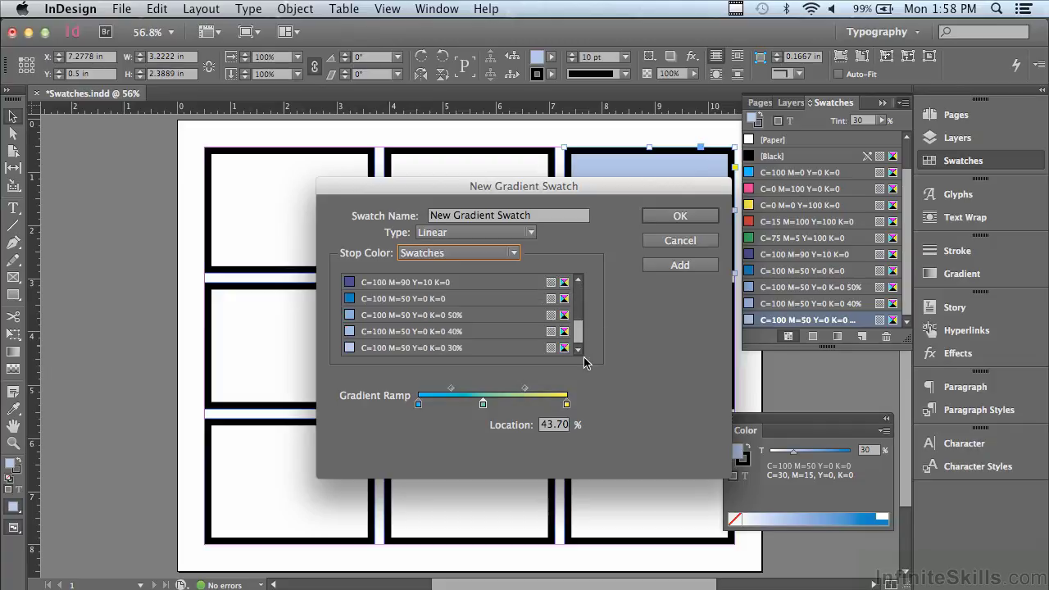
pyautogui.click(372, 282)
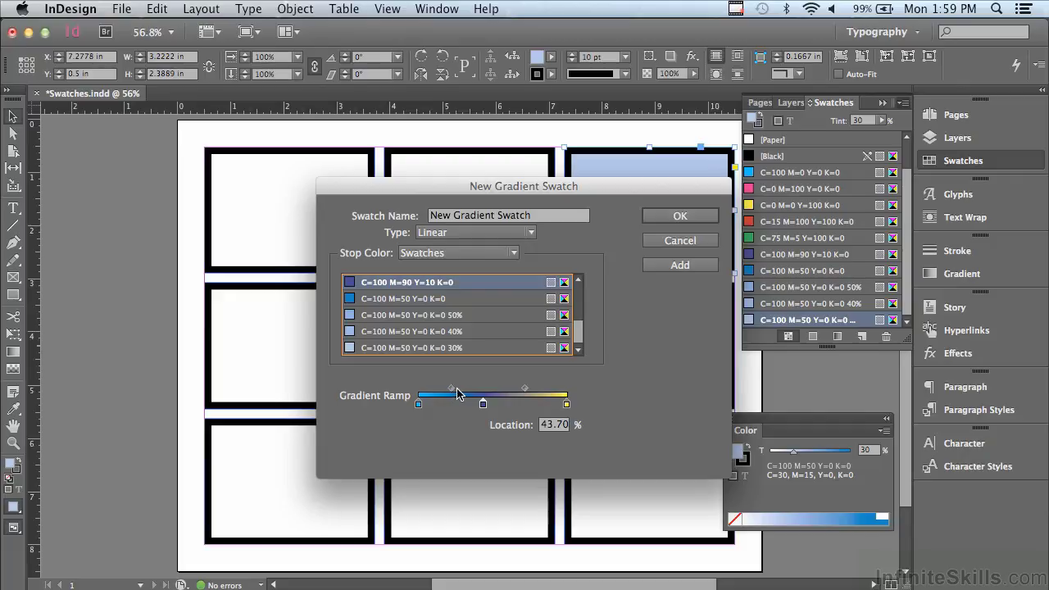
# - Shift the midpoint between the cyan and purple stops to about 67%, and set it back to 50%
pyautogui.moveTo(449, 391); pyautogui.dragTo(463, 393)
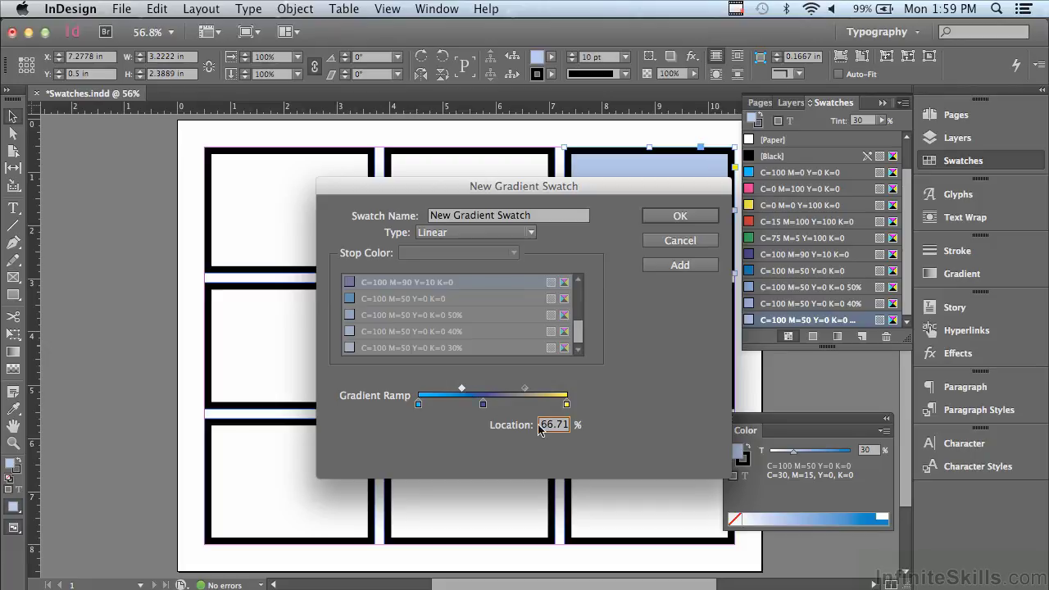
pyautogui.moveTo(542, 424); pyautogui.dragTo(573, 425)
pyautogui.write('50')
pyautogui.click(419, 405)
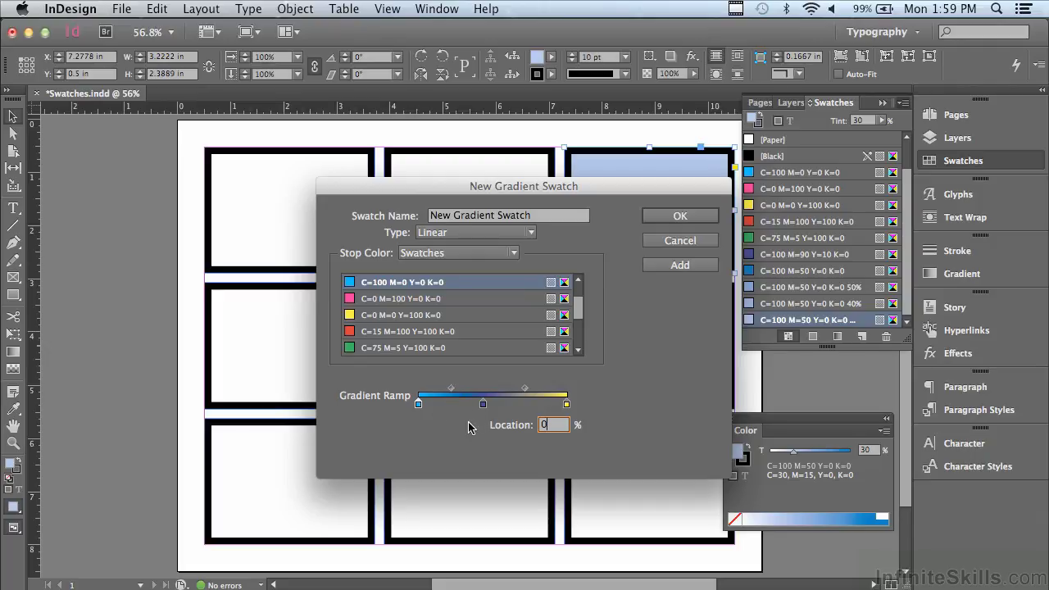
# - Name the gradient swatch "Cyan Purple Yellow" and save it
pyautogui.moveTo(547, 216); pyautogui.dragTo(416, 218)
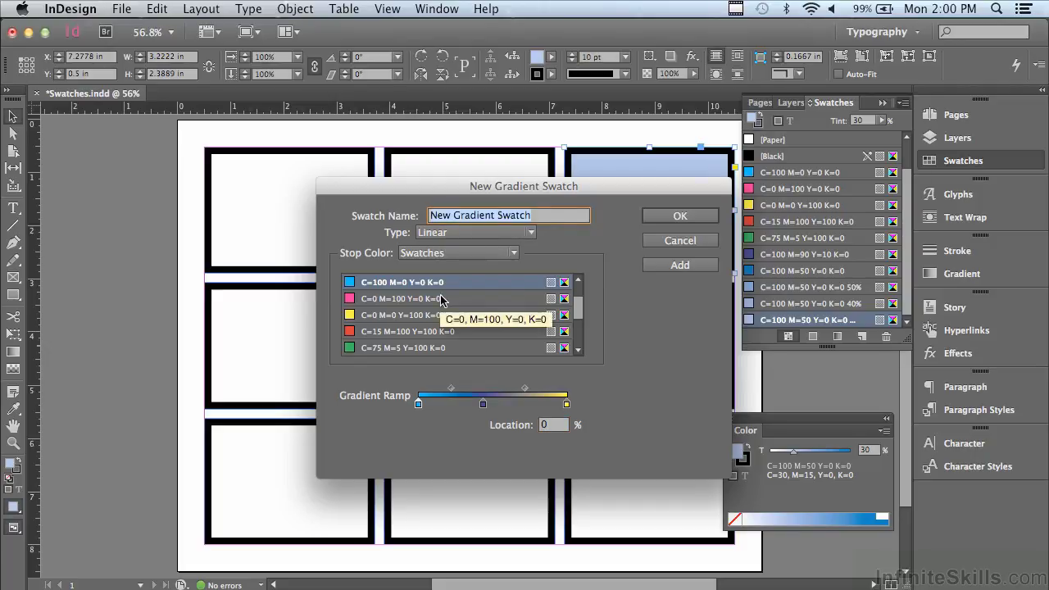
pyautogui.write('Cy')
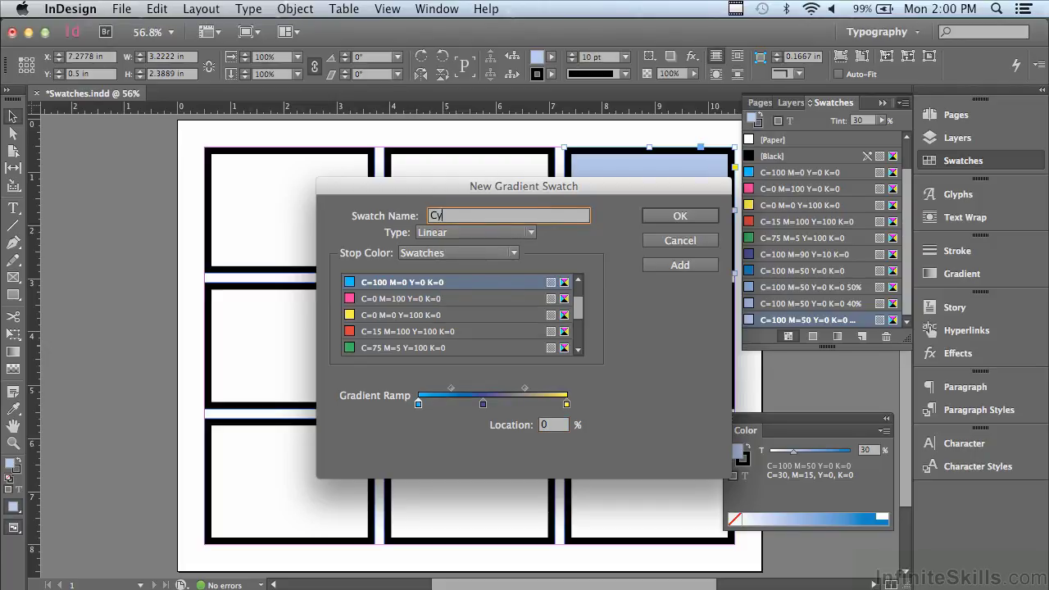
pyautogui.write('an Purple Yellow')
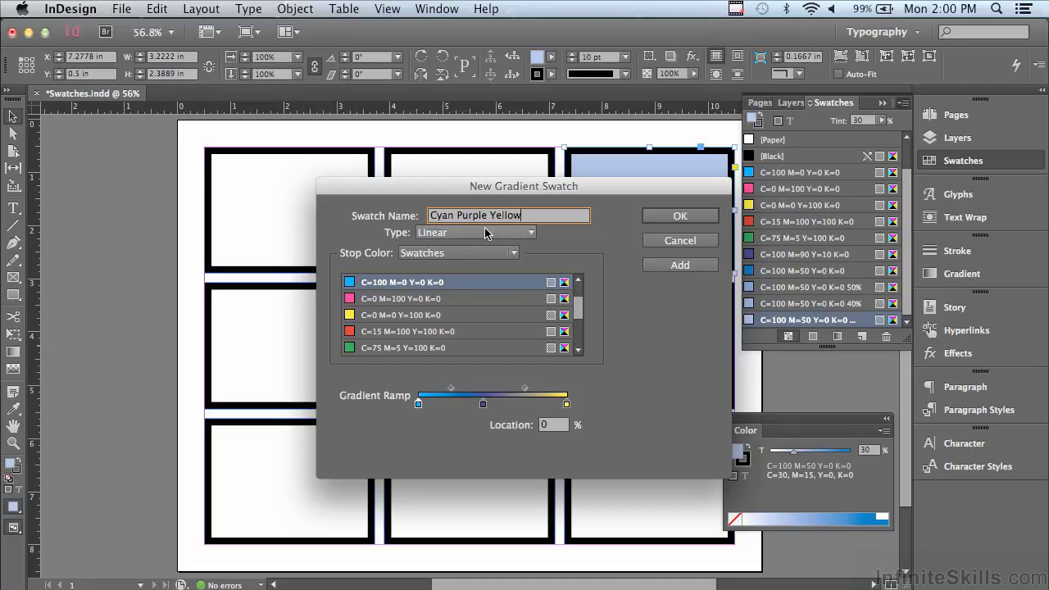
pyautogui.click(657, 218)
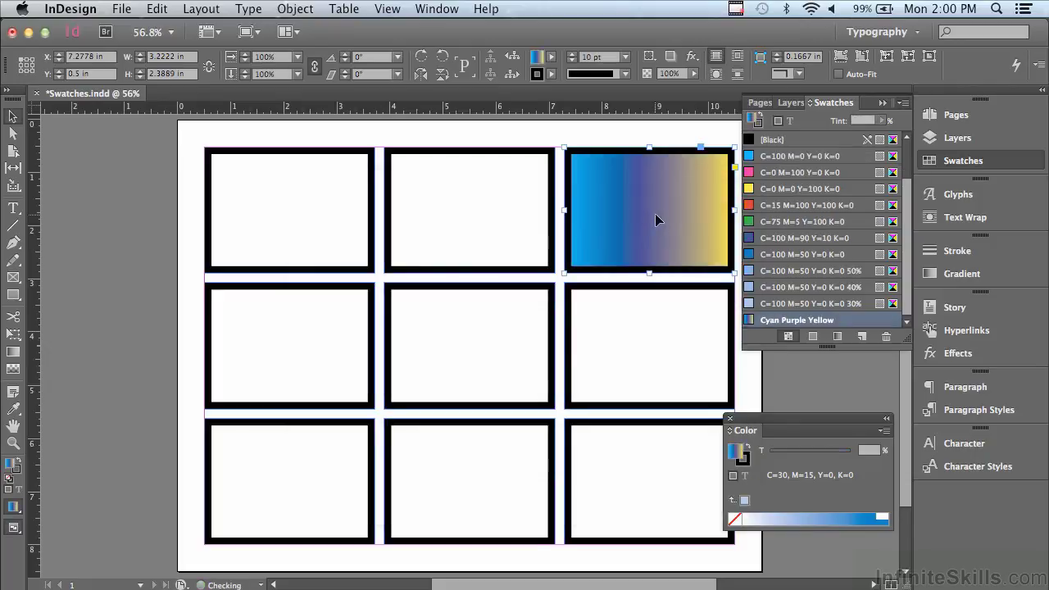